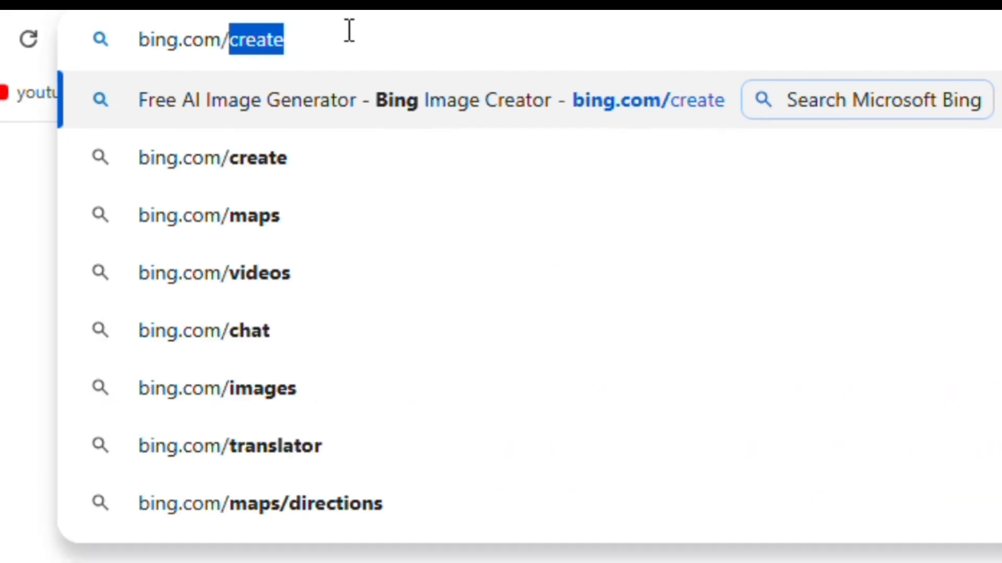
# - Open bing.com/create and look through the Image Creator page's sample images and FAQ
pyautogui.write('eate')
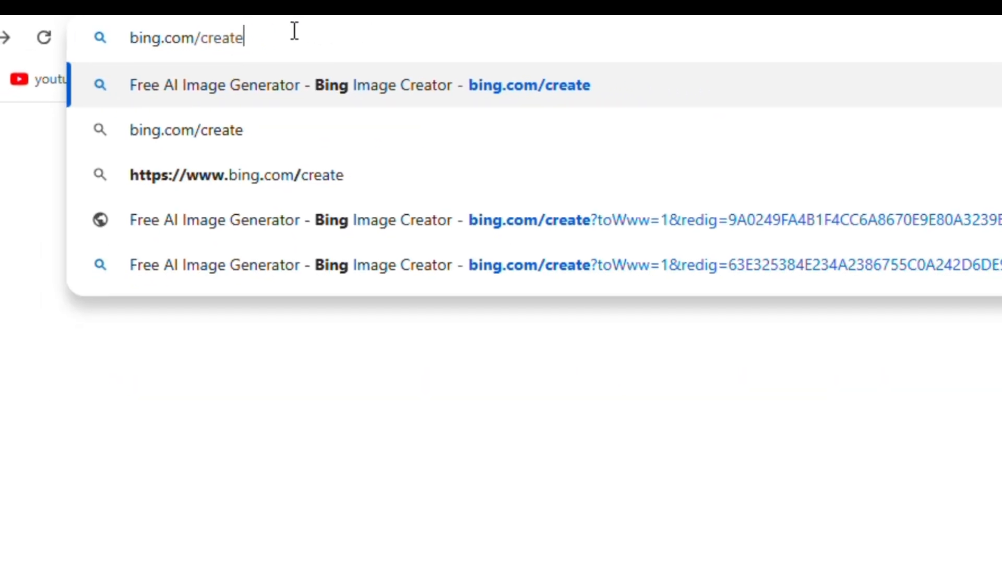
pyautogui.press('Return')
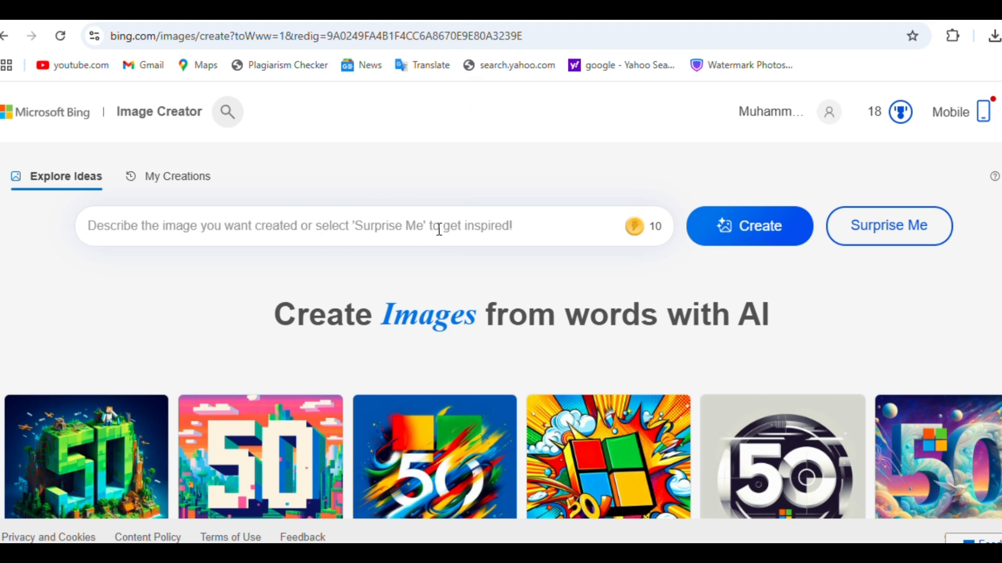
pyautogui.scroll(-1, 597, 157)
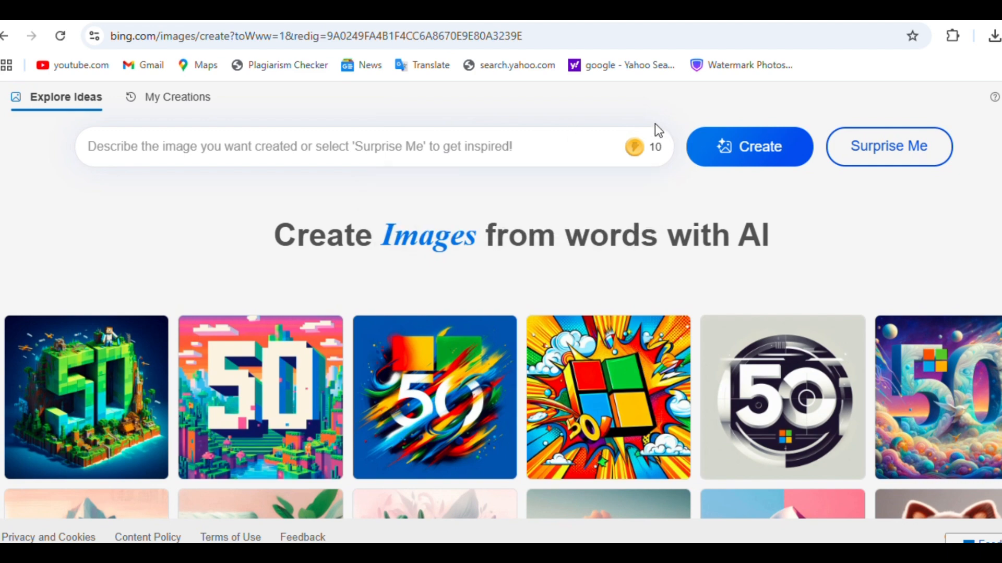
pyautogui.scroll(-8, 249, 157)
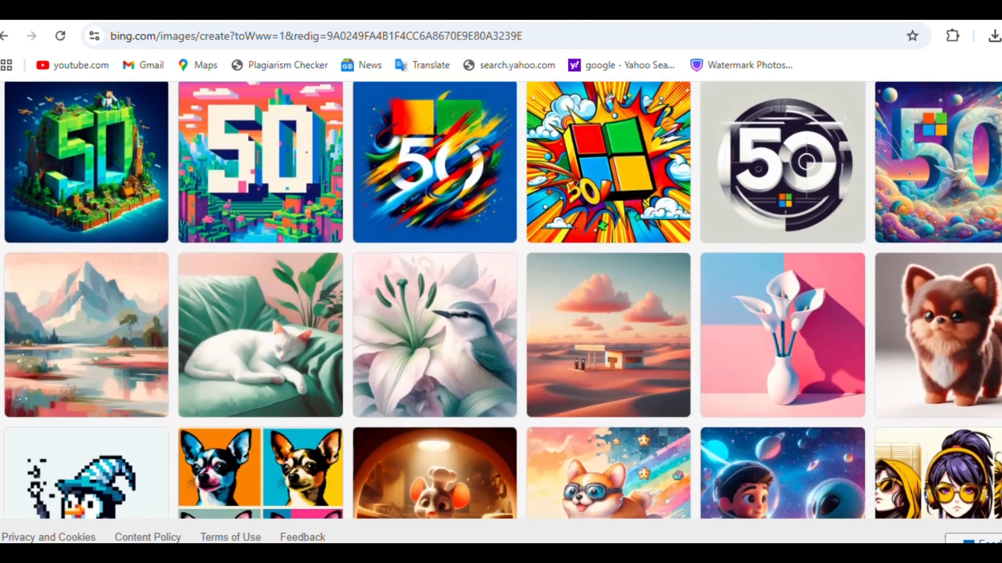
pyautogui.scroll(-10, 257, 157)
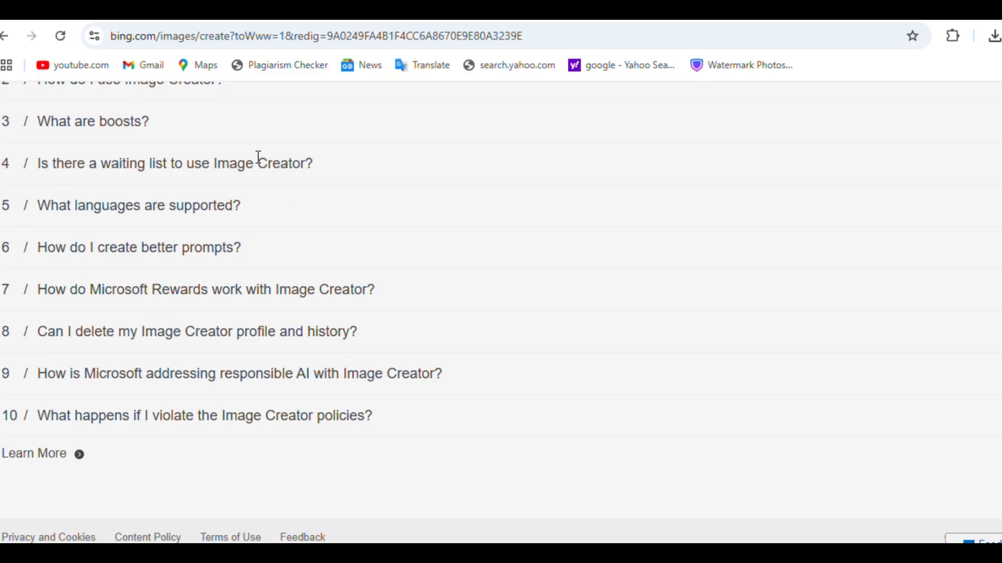
pyautogui.scroll(18, 258, 159)
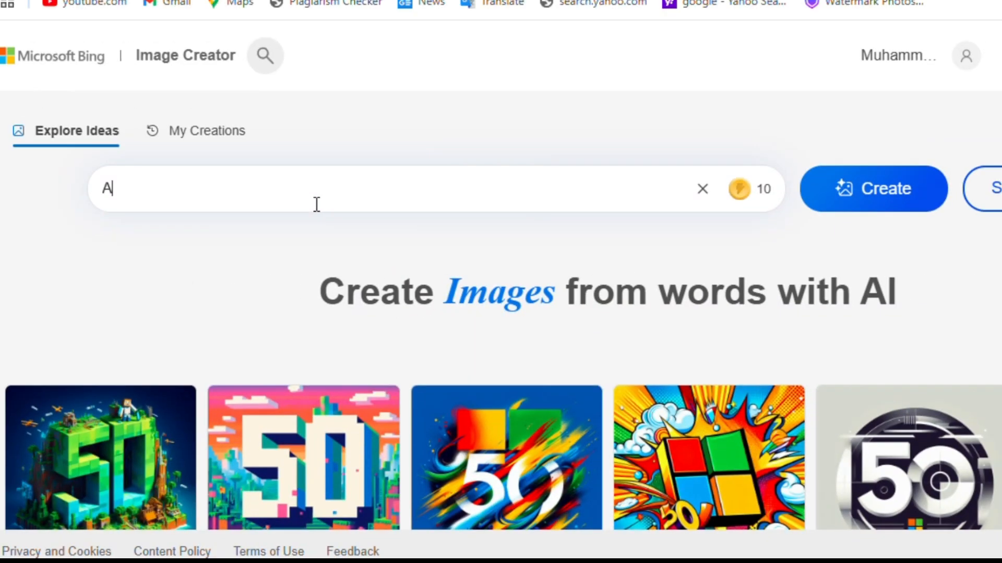
# - Generate images from the prompt "A man and a girl walking through a lush green field under a soft pastel sky, with magical lights - Ghibli style"
pyautogui.write('man')
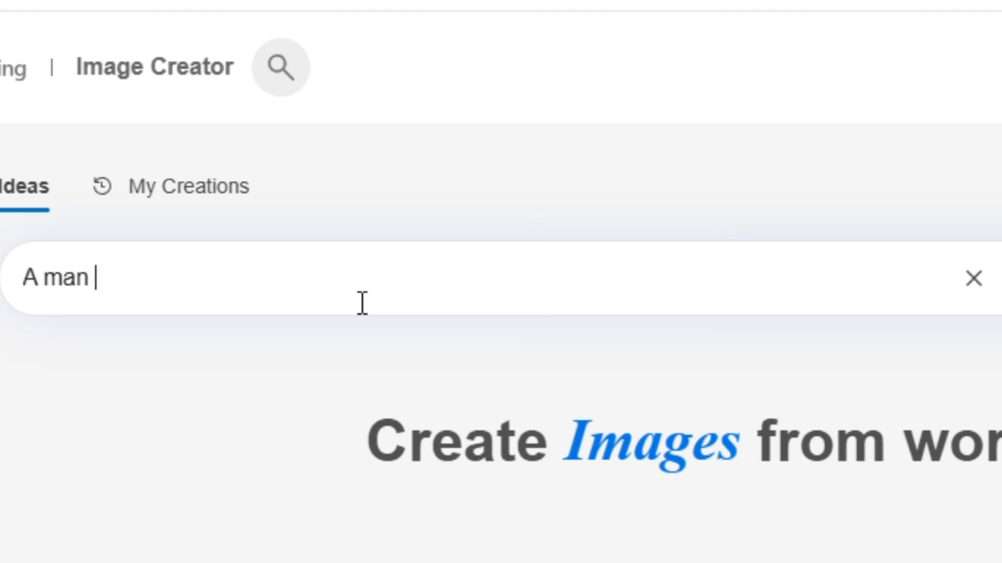
pyautogui.write(' and a girl')
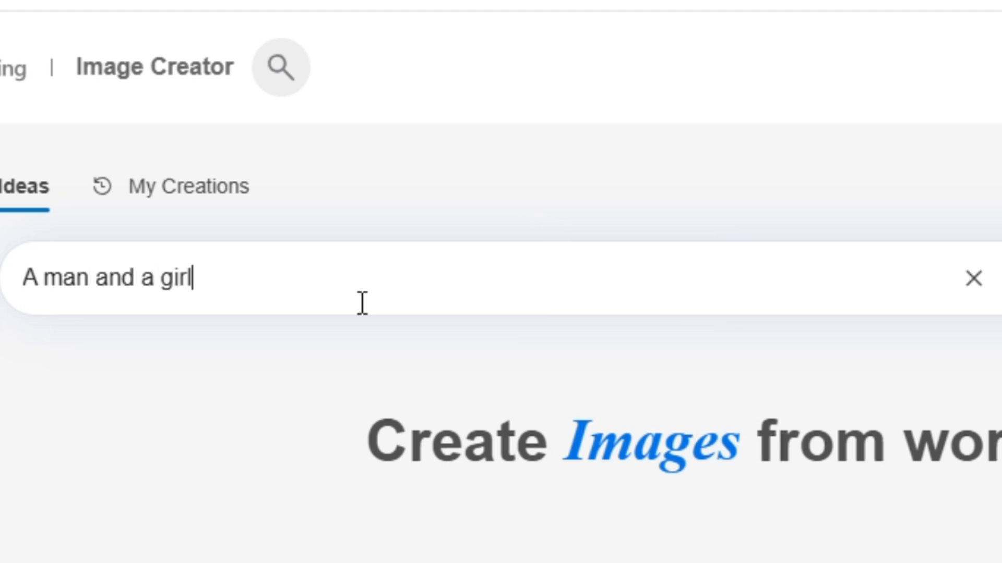
pyautogui.write(' walking ')
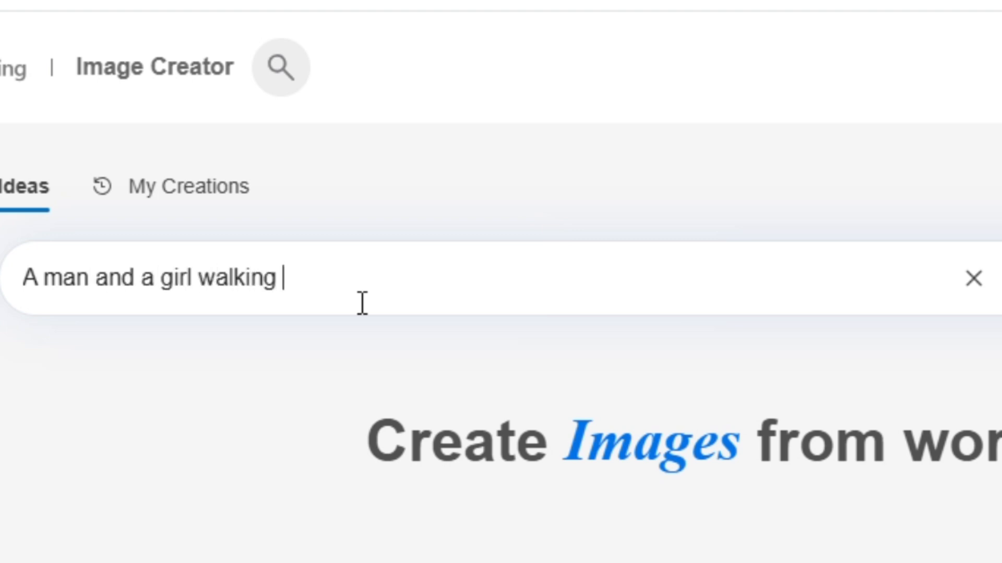
pyautogui.write('through')
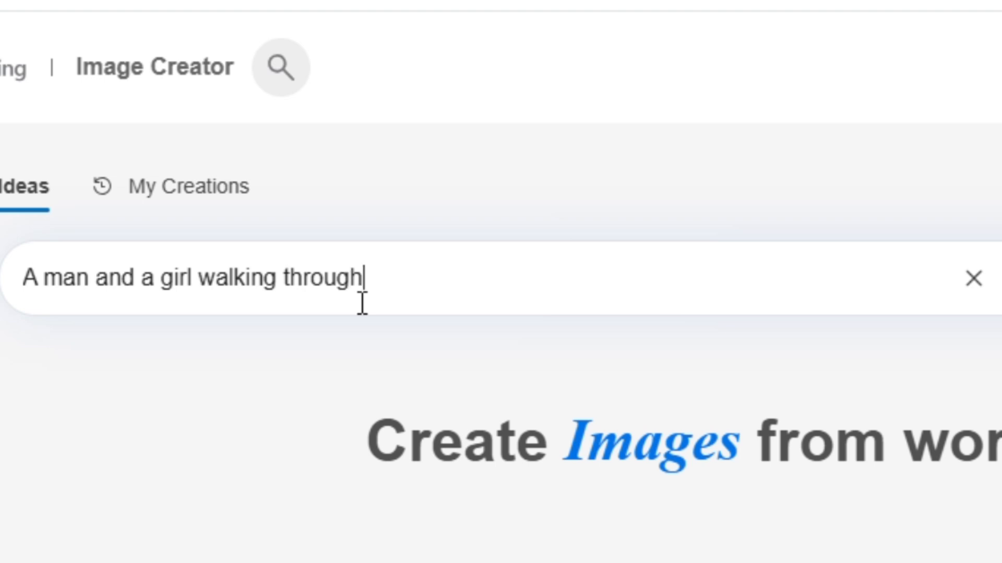
pyautogui.write(' a lush g')
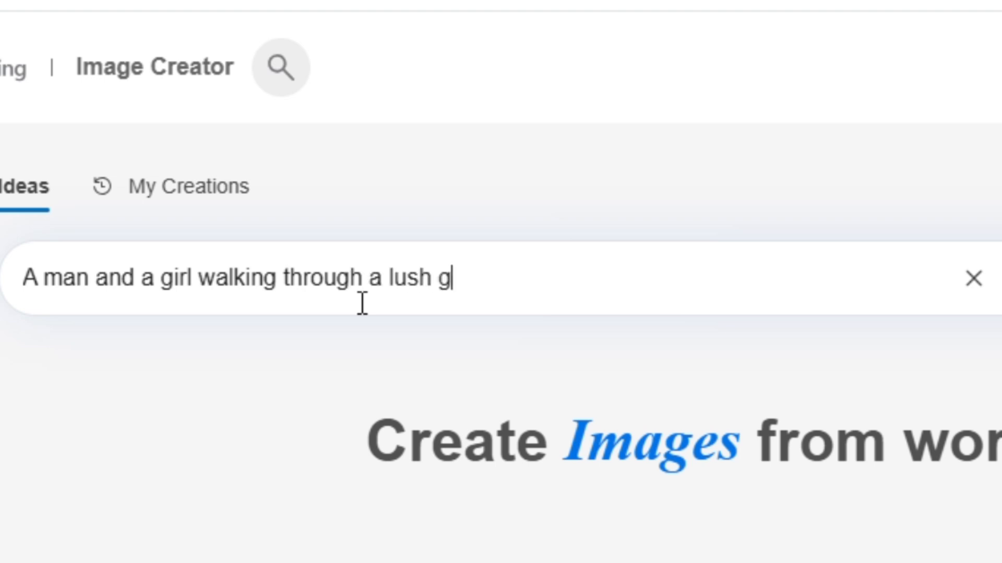
pyautogui.write('reen fiel')
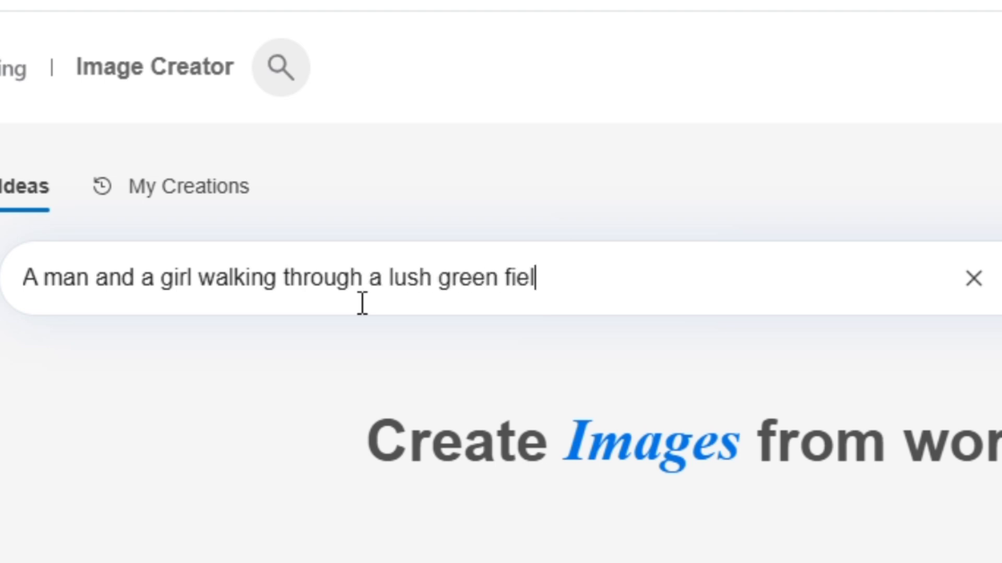
pyautogui.write('d under a so')
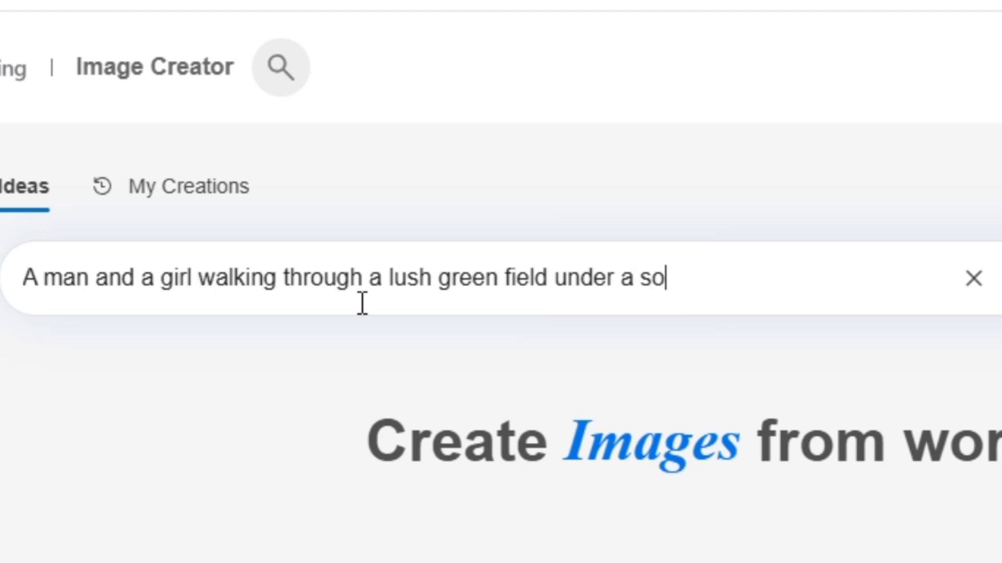
pyautogui.write('ft pastel ')
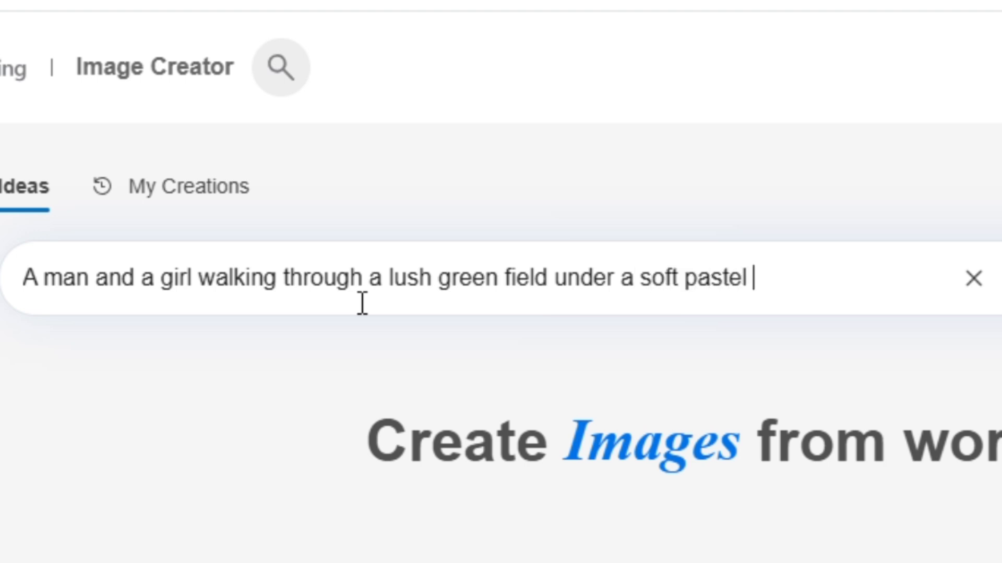
pyautogui.write('sky')
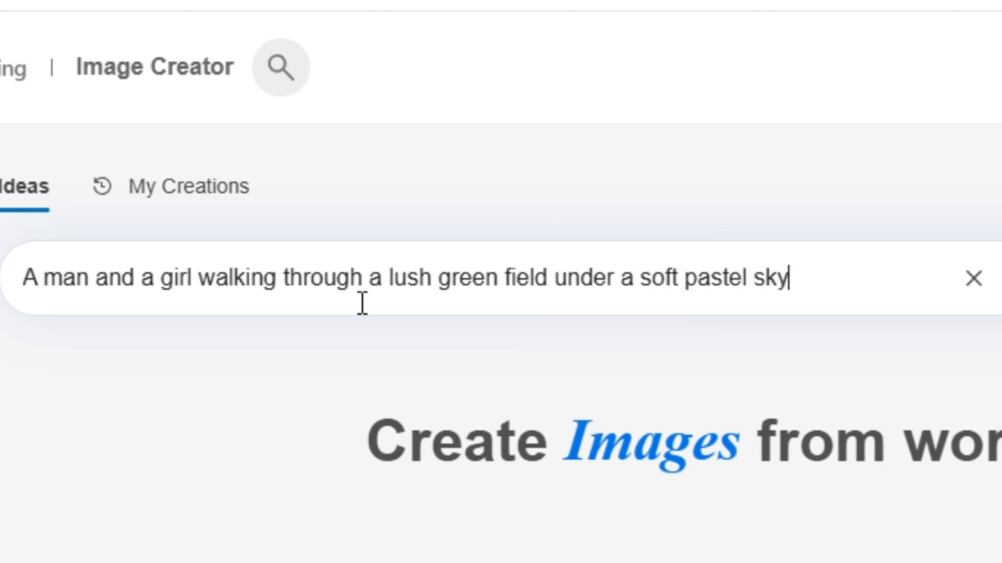
pyautogui.write(', with magi')
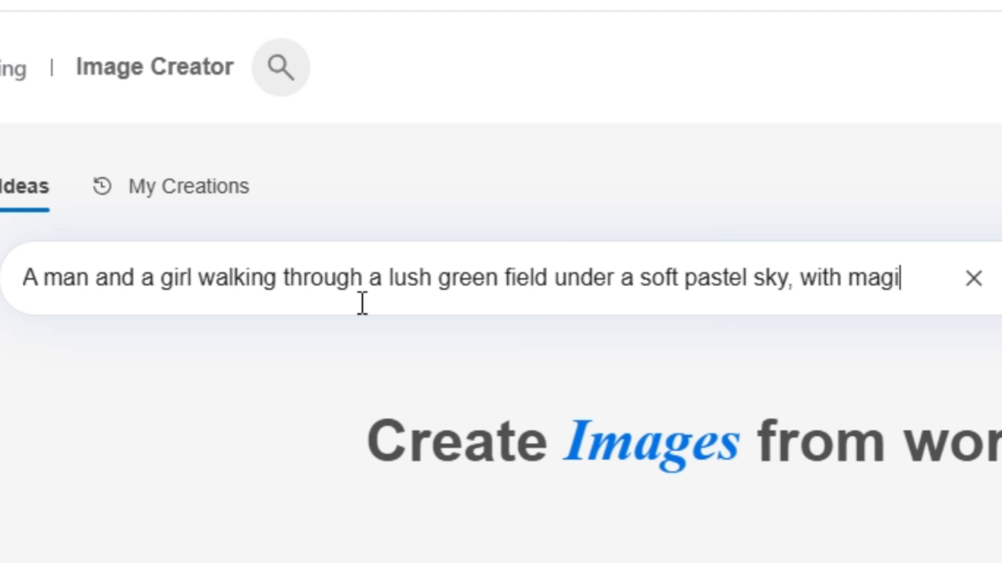
pyautogui.write('cal light')
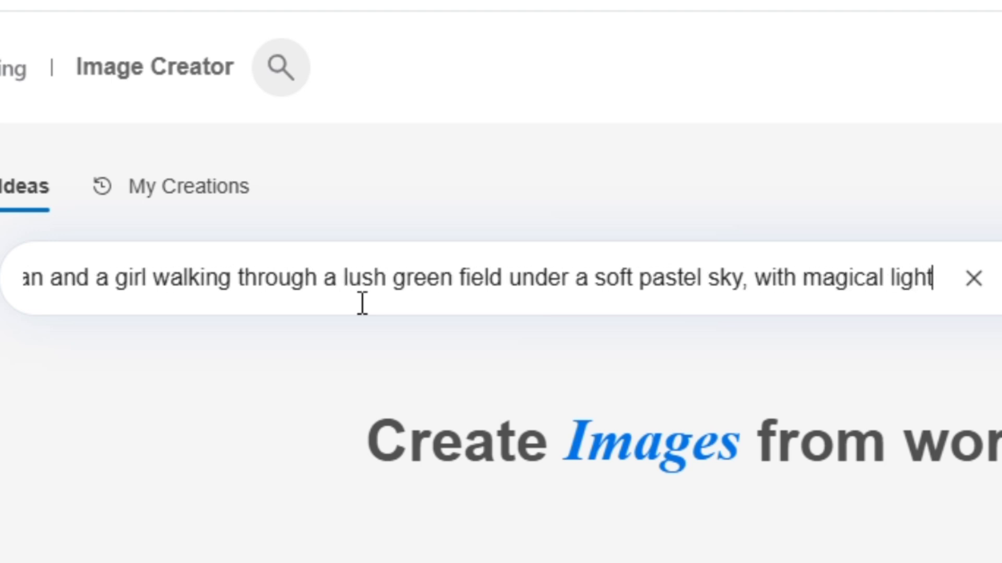
pyautogui.write('s -')
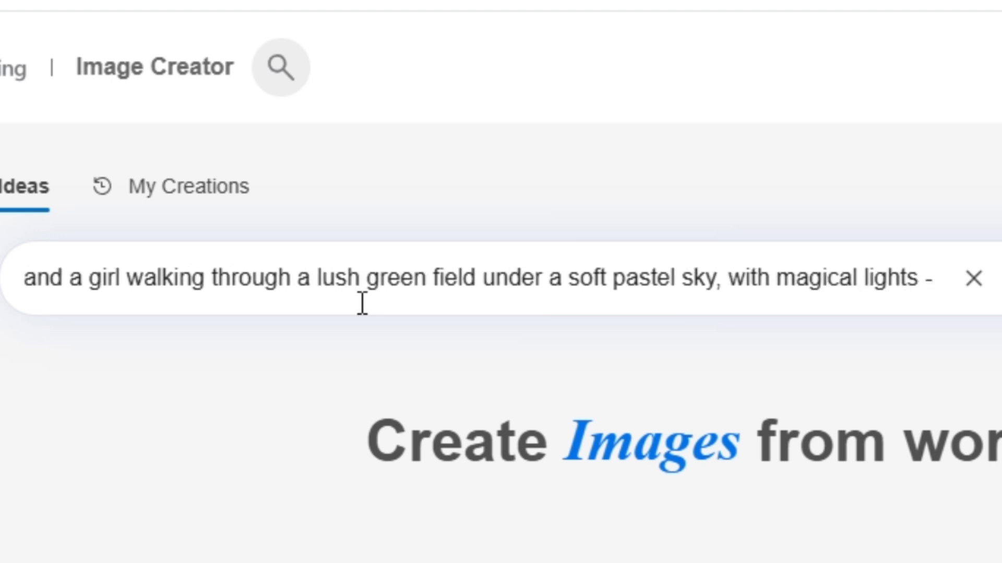
pyautogui.write(' Ghib')
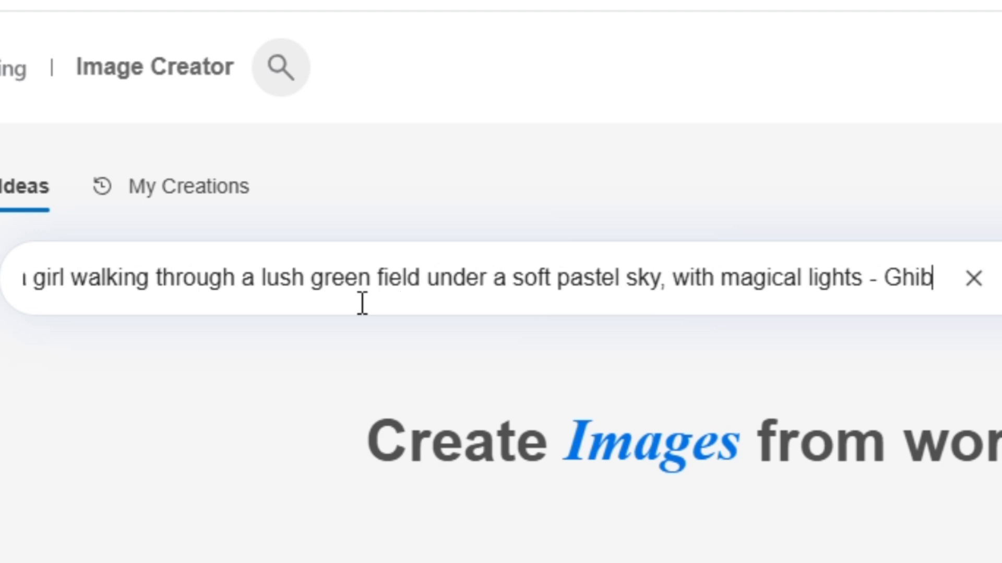
pyautogui.write('li style')
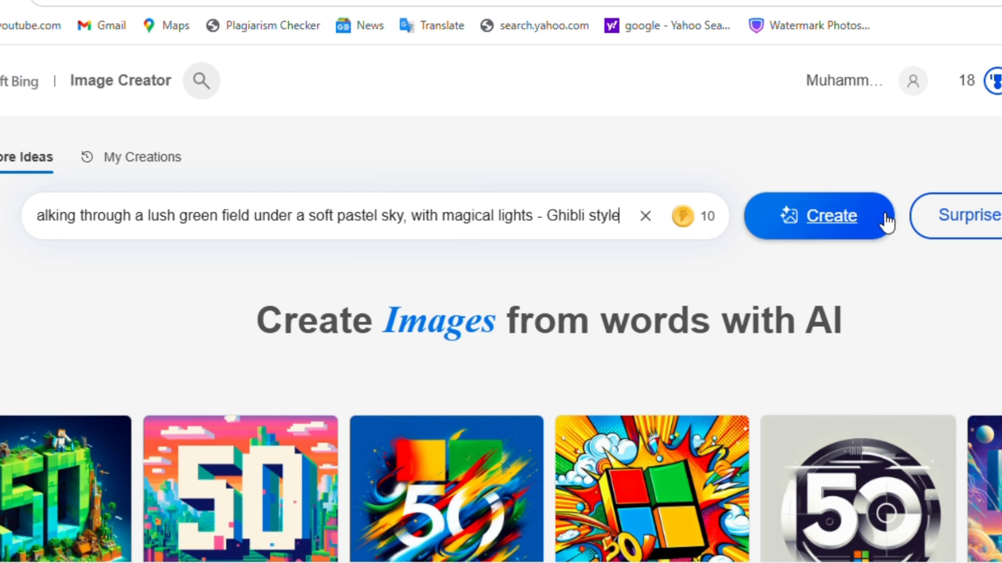
pyautogui.click(855, 219)
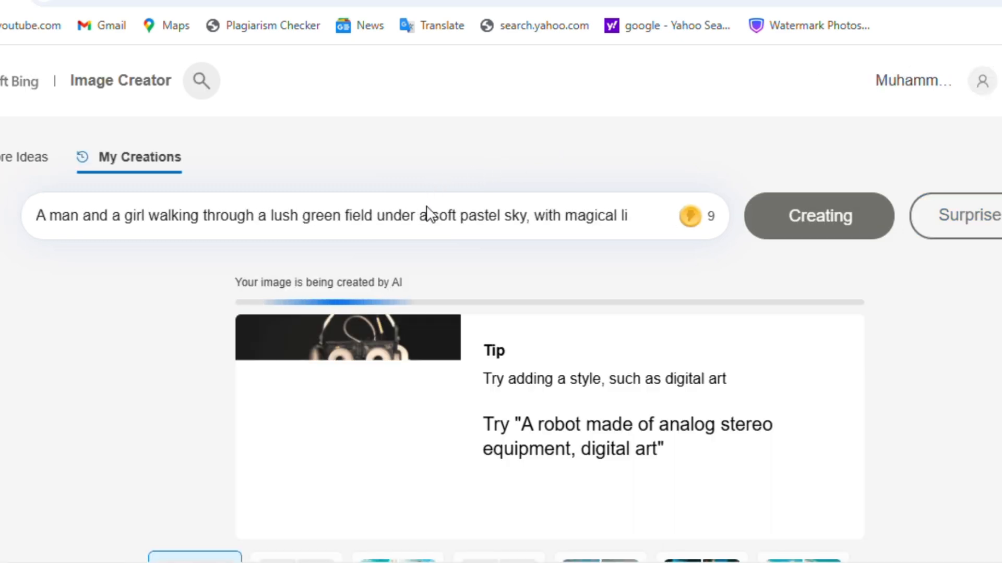
pyautogui.scroll(-3, 426, 213)
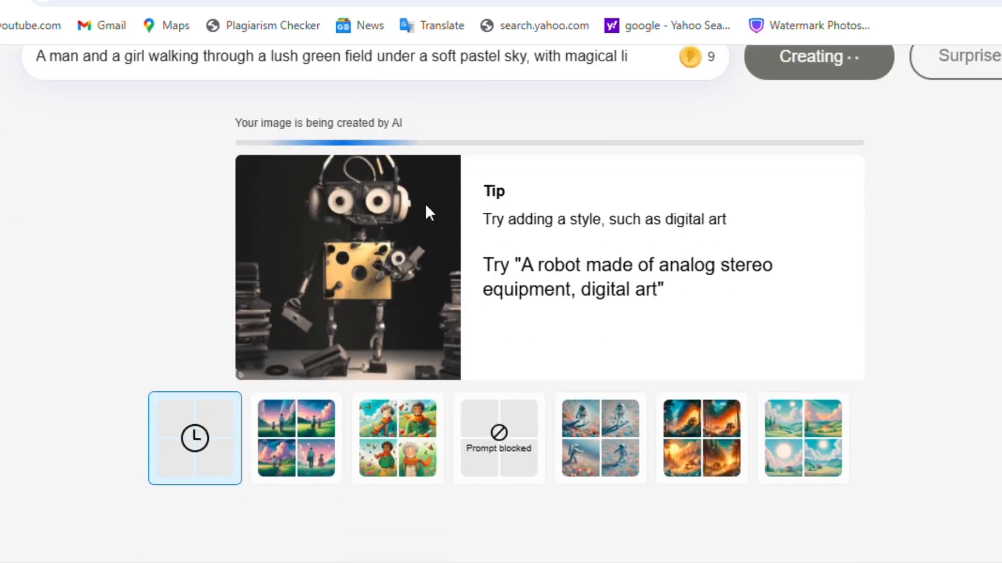
pyautogui.scroll(2, 425, 204)
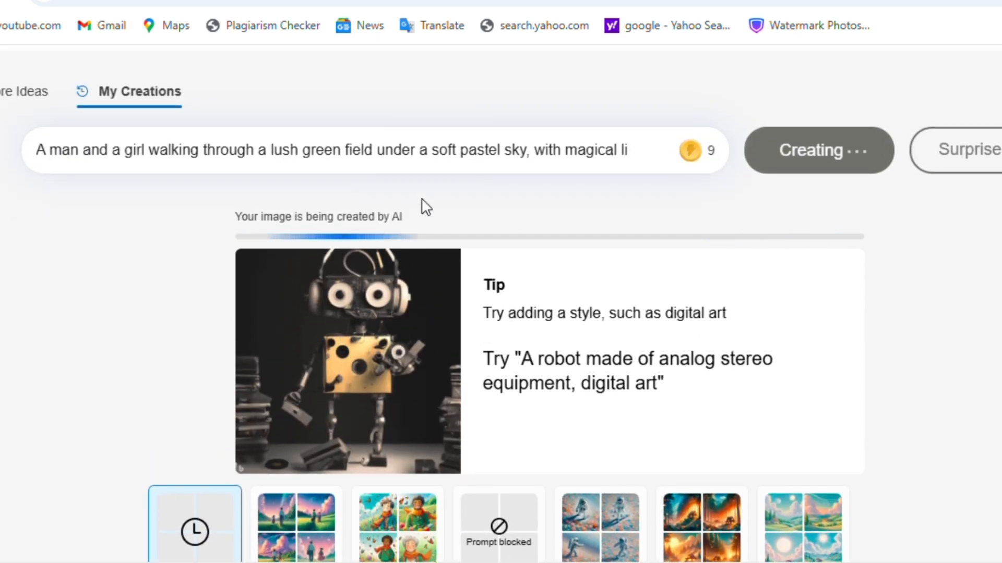
pyautogui.scroll(-2, 320, 188)
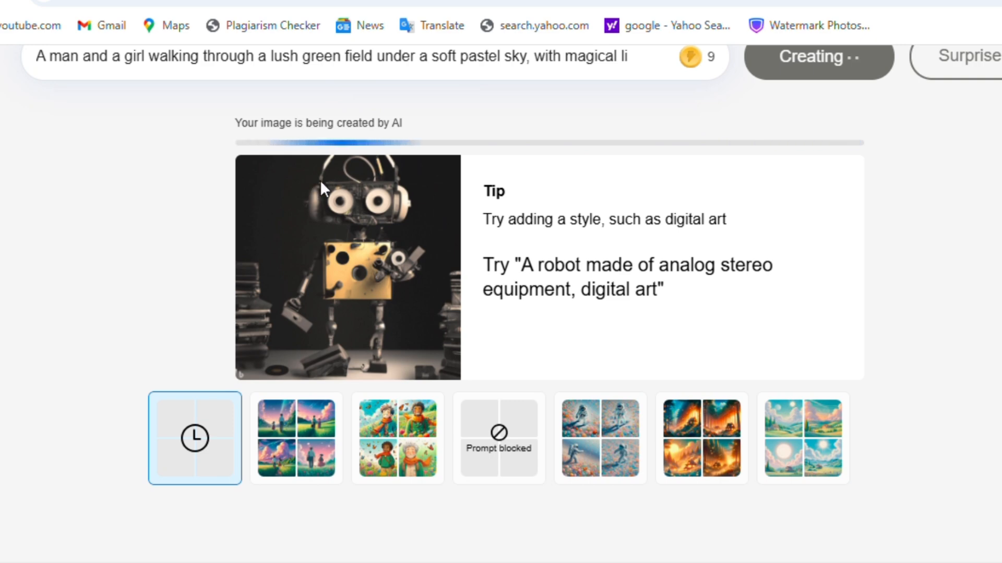
pyautogui.scroll(2, 108, 127)
pyautogui.scroll(-1, 110, 124)
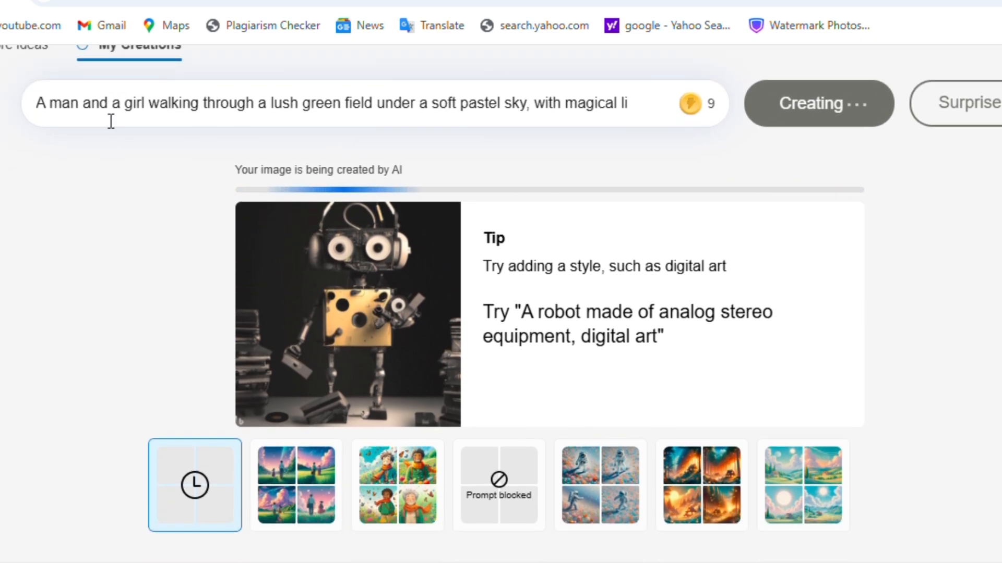
pyautogui.scroll(1, 111, 125)
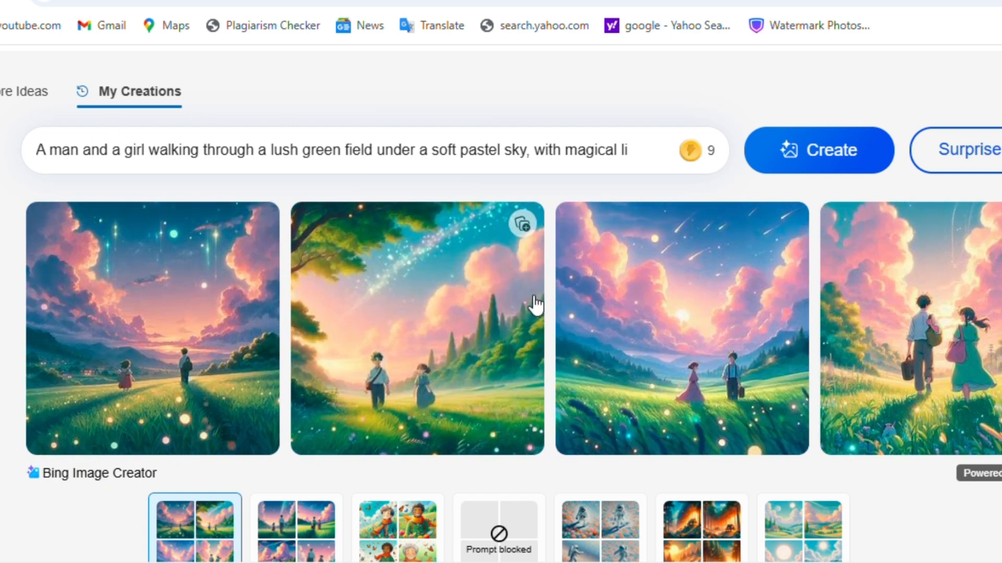
# - View the second generated image, with the tree and pink clouds, in the enlarged view and return to the results
pyautogui.click(462, 342)
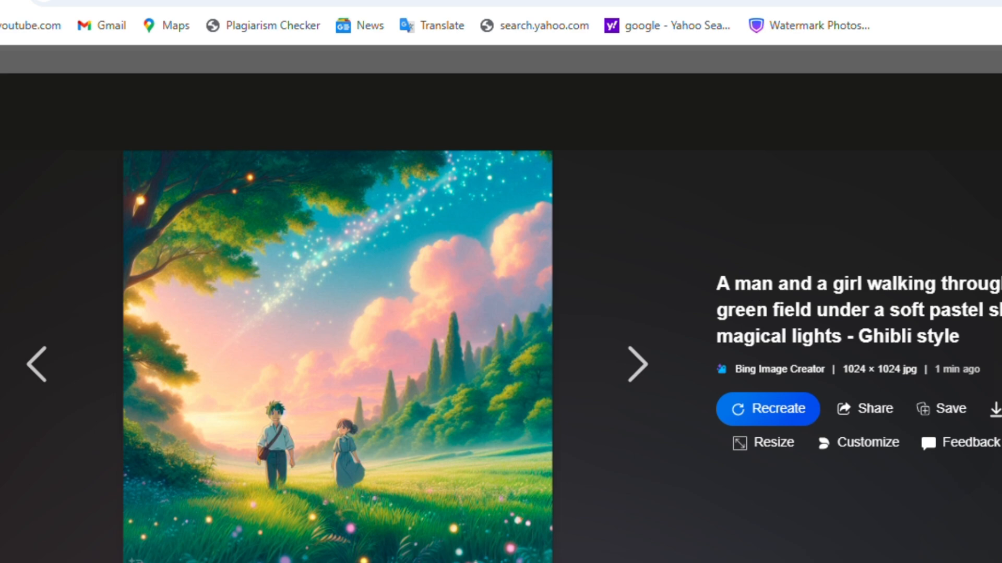
pyautogui.press('Escape')
pyautogui.scroll(2, 363, 293)
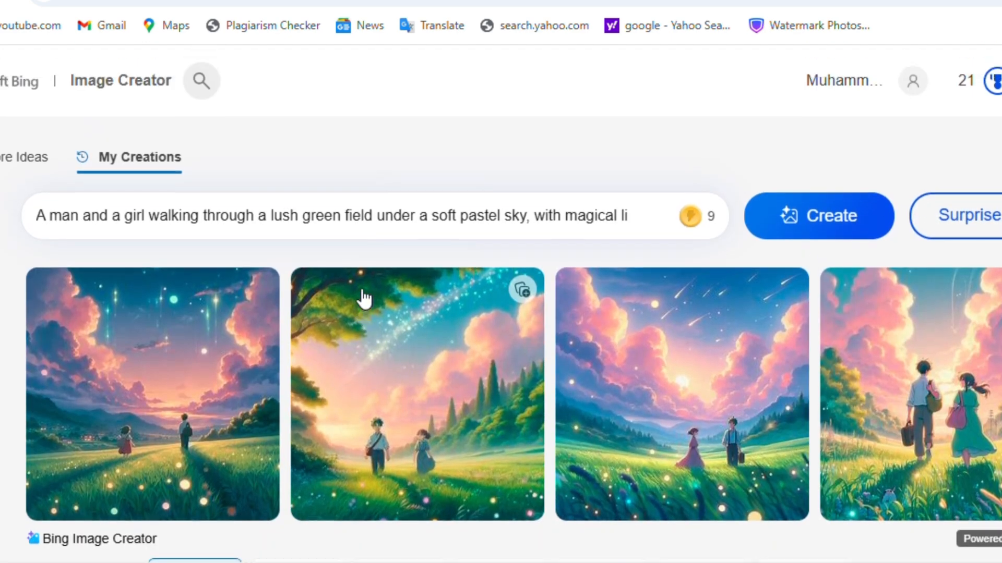
# - Generate images from the prompt "A man and a girl sitting on a small hill in a quiet village, with soft sunlight and gentle mist - Ghibli style"
pyautogui.tripleClick(346, 229)
pyautogui.press('BackSpace')
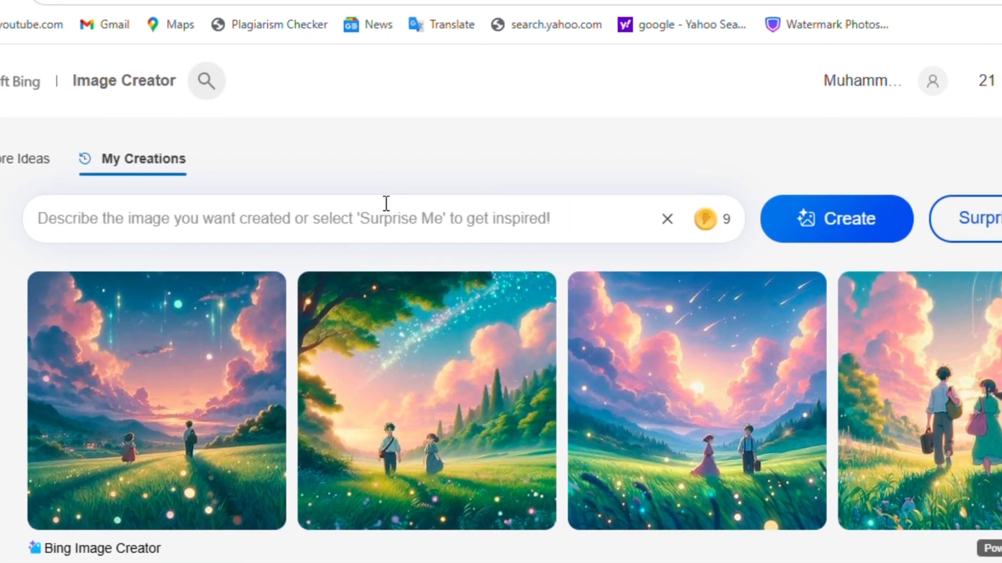
pyautogui.write('A man an')
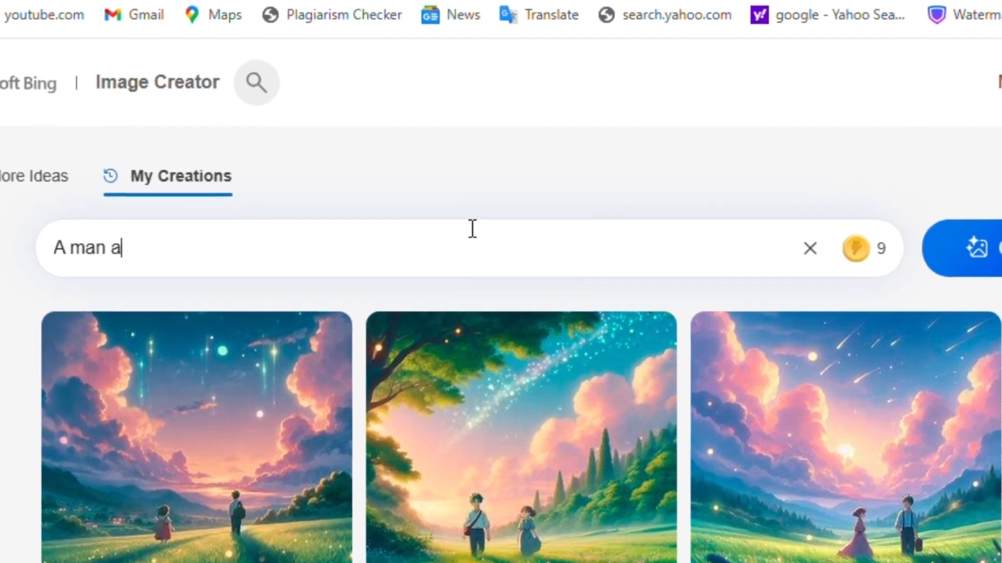
pyautogui.write('d a girl ')
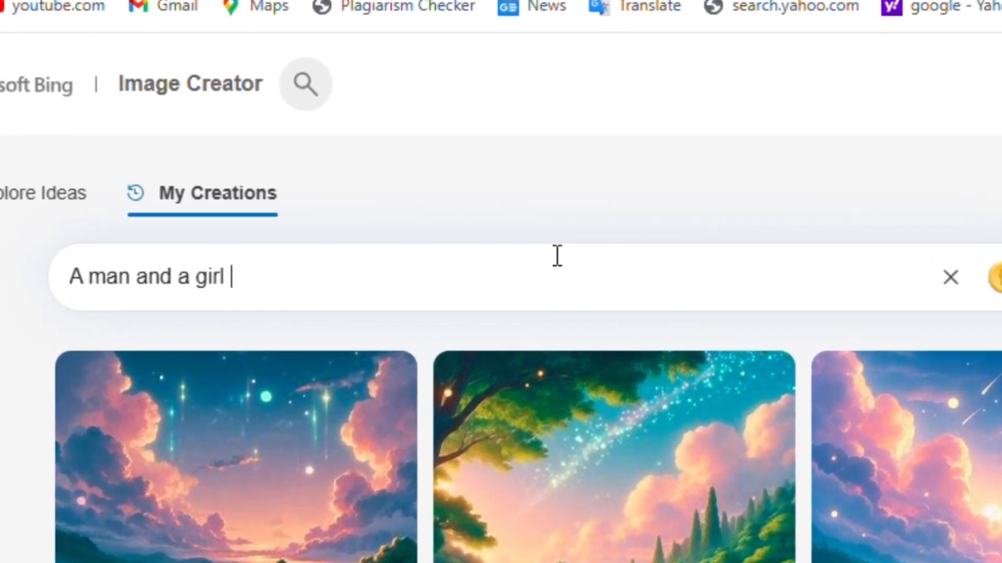
pyautogui.write('sitting o')
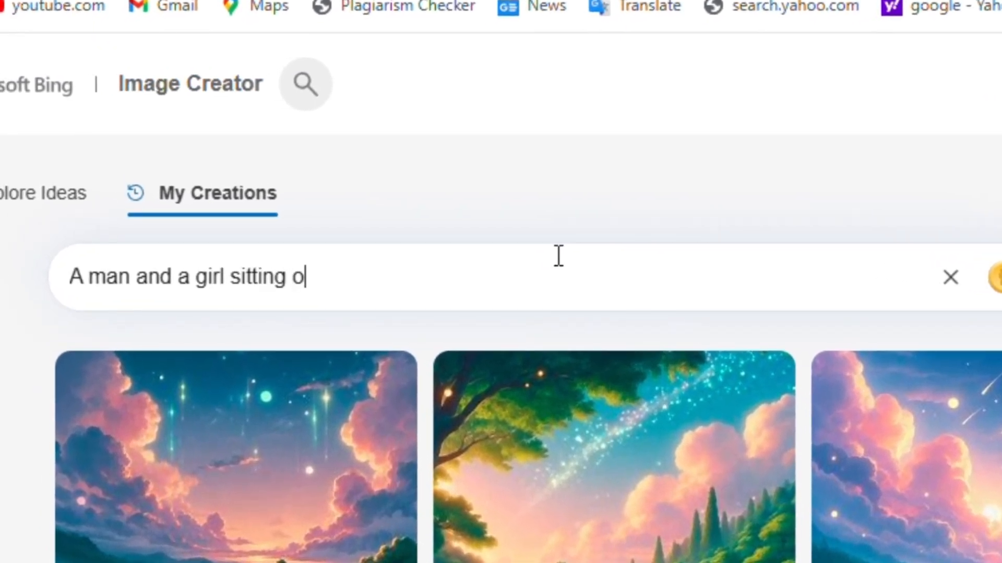
pyautogui.write('n a small')
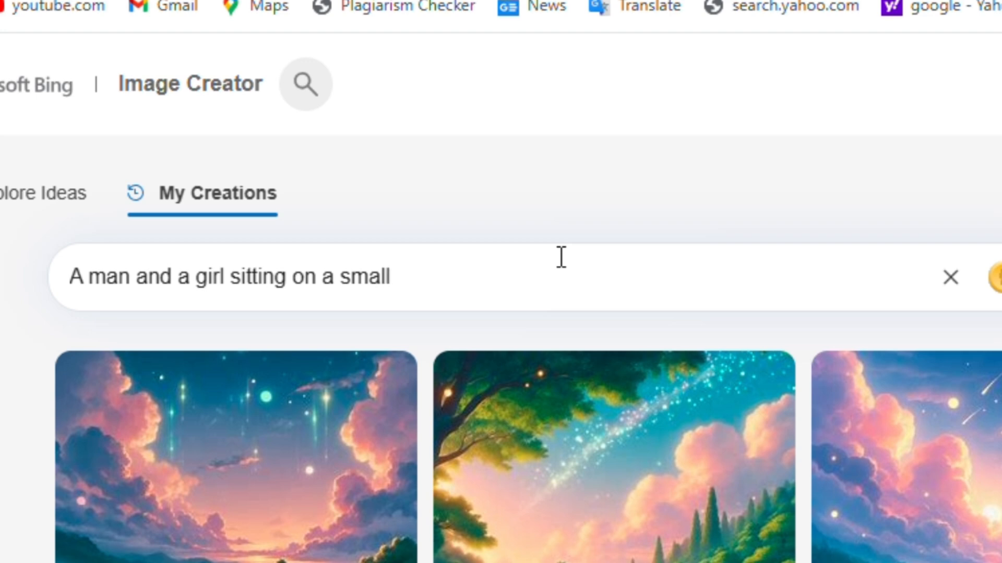
pyautogui.write(' hill in ')
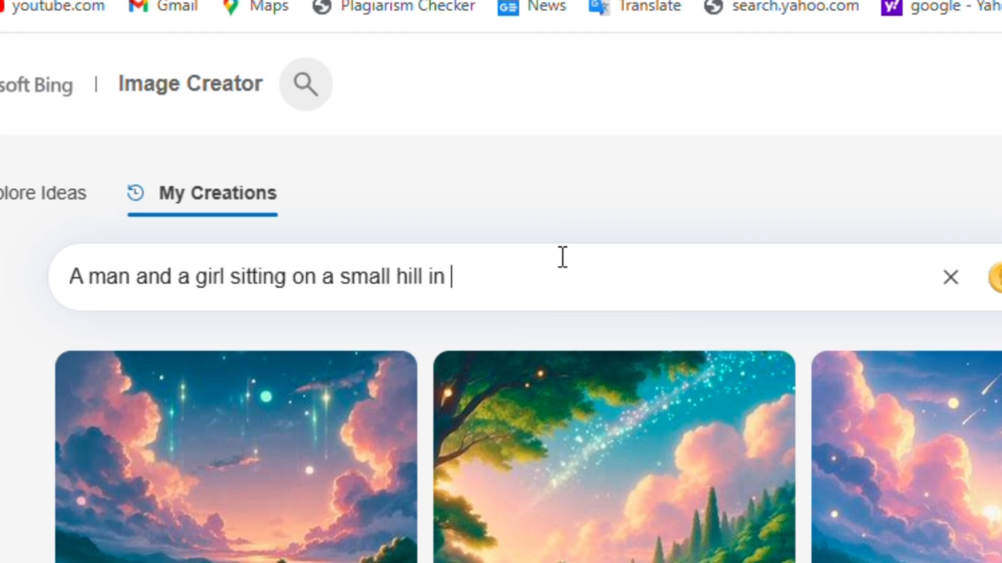
pyautogui.write('a quiet v')
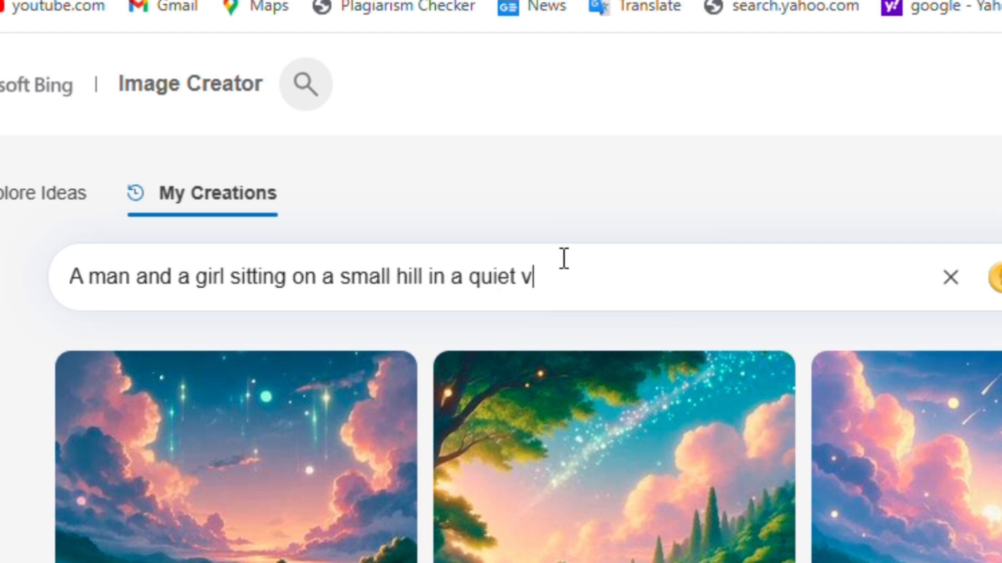
pyautogui.write('illage, with soft sun')
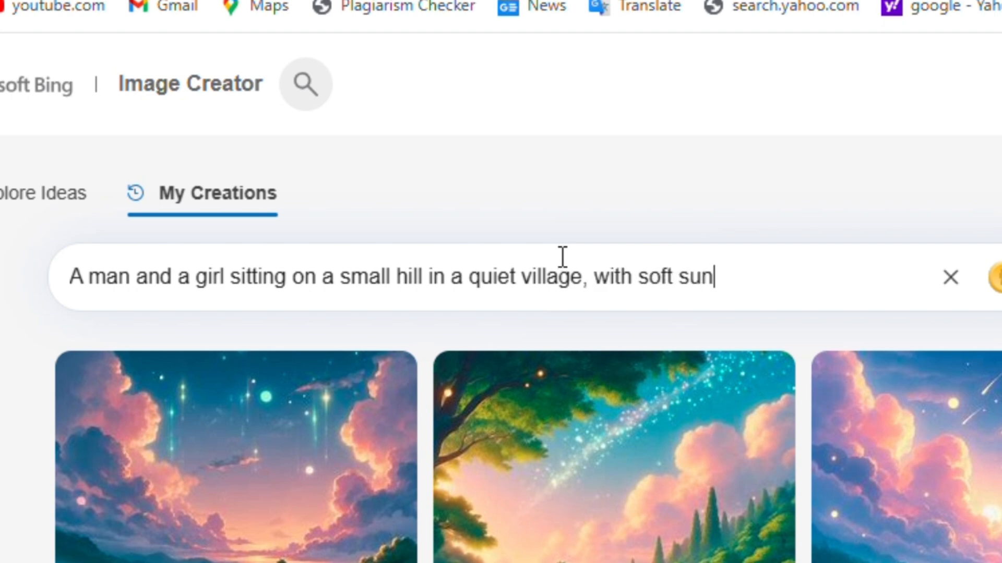
pyautogui.write('light and ')
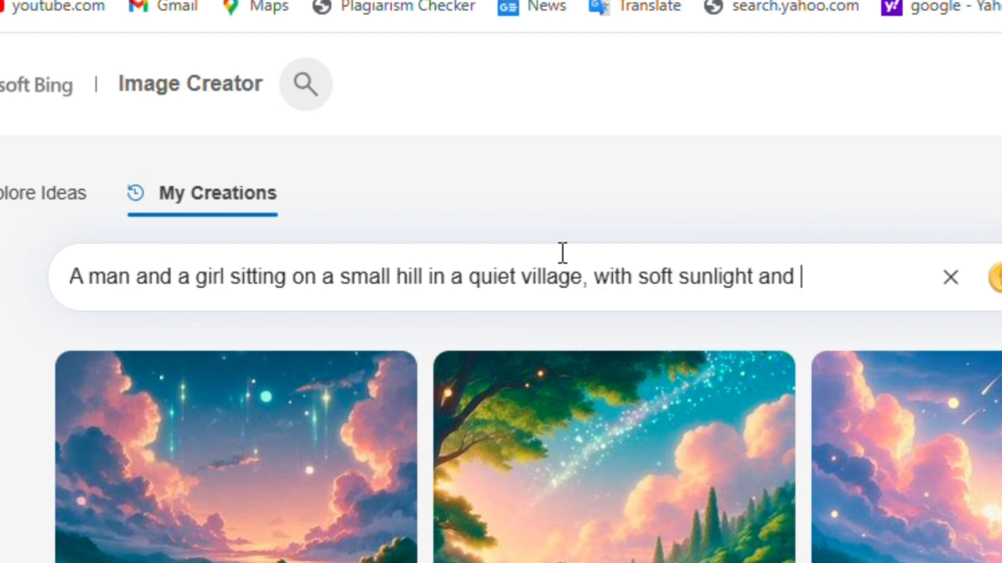
pyautogui.write('gentle m')
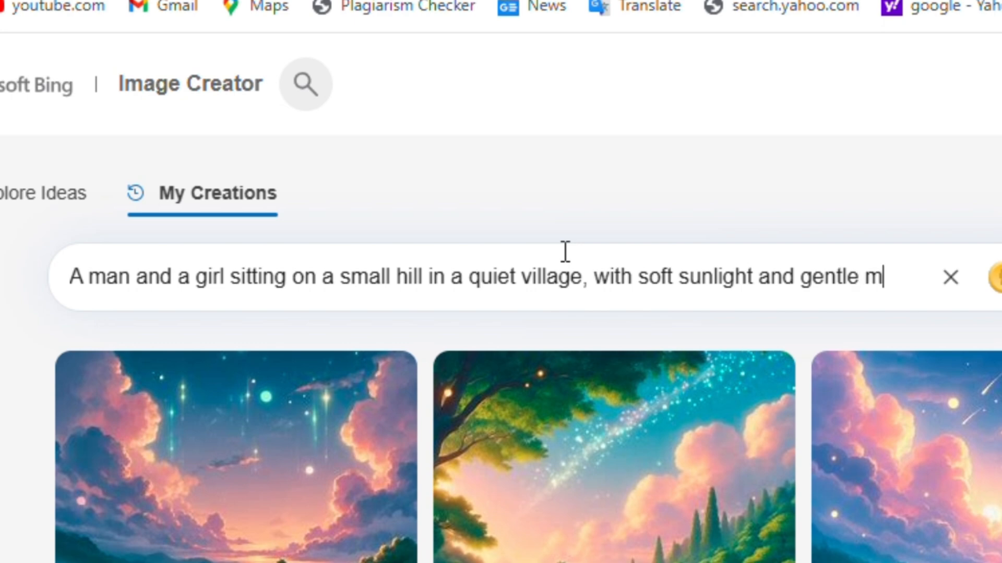
pyautogui.write('ist - ')
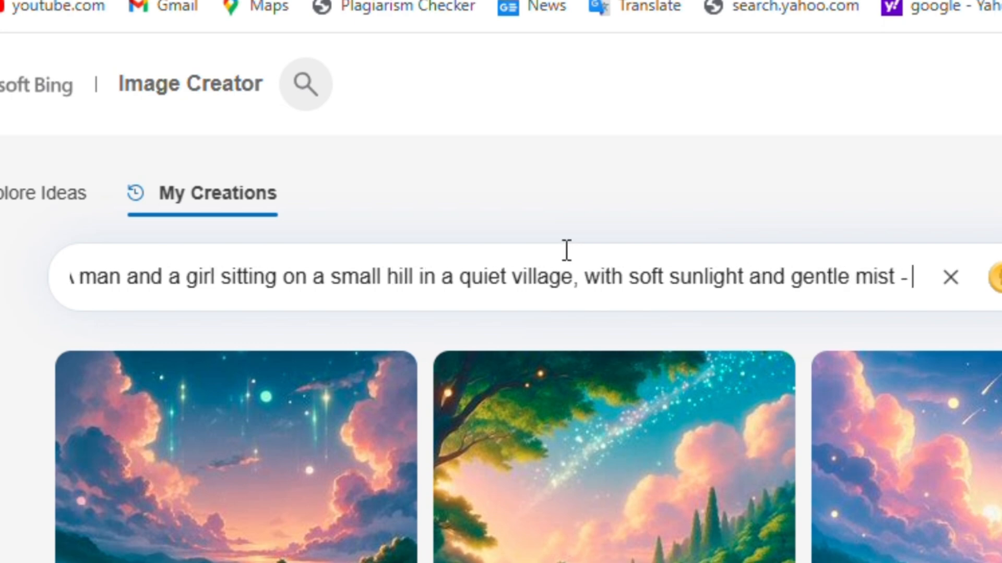
pyautogui.write('Ghib')
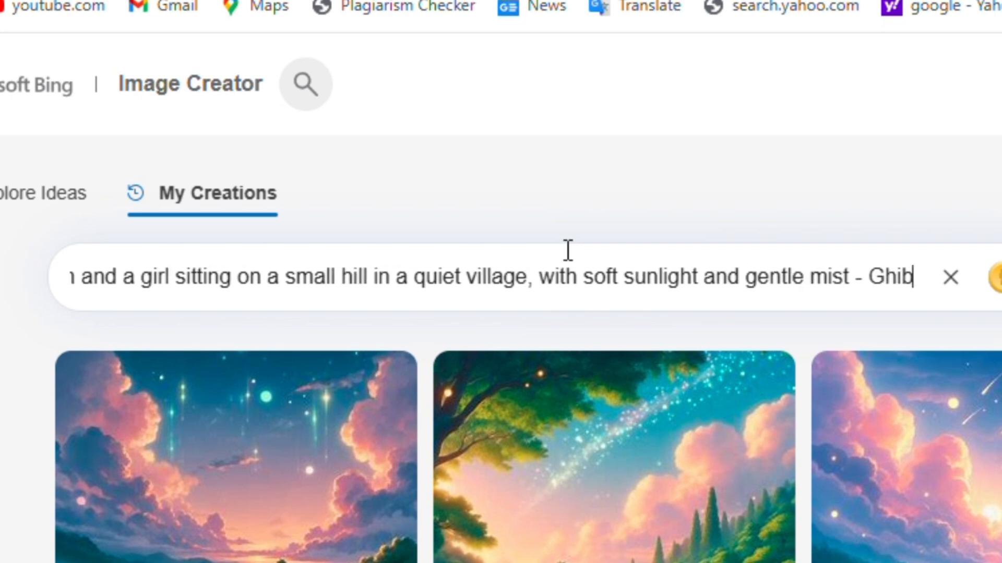
pyautogui.write('li style')
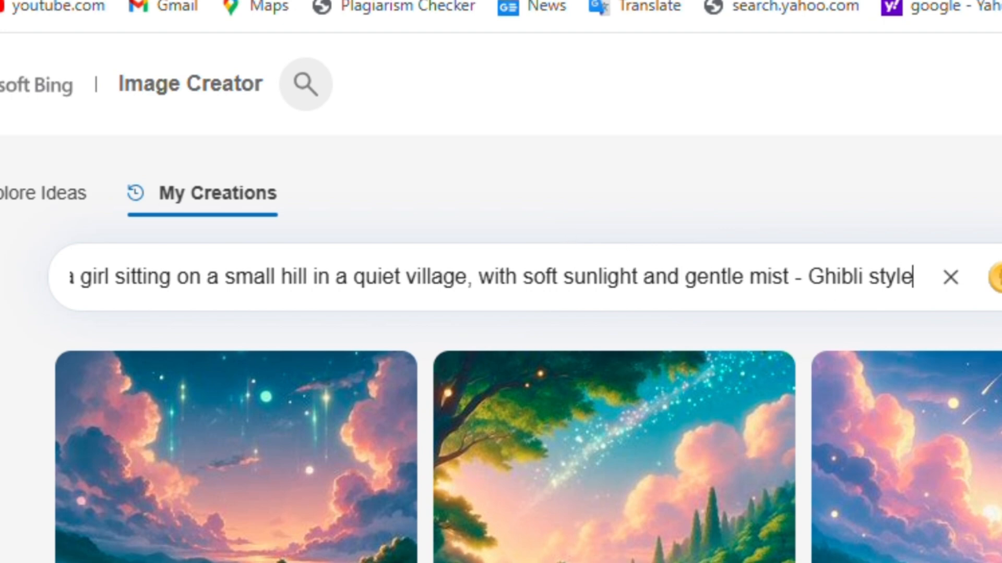
pyautogui.press('Return')
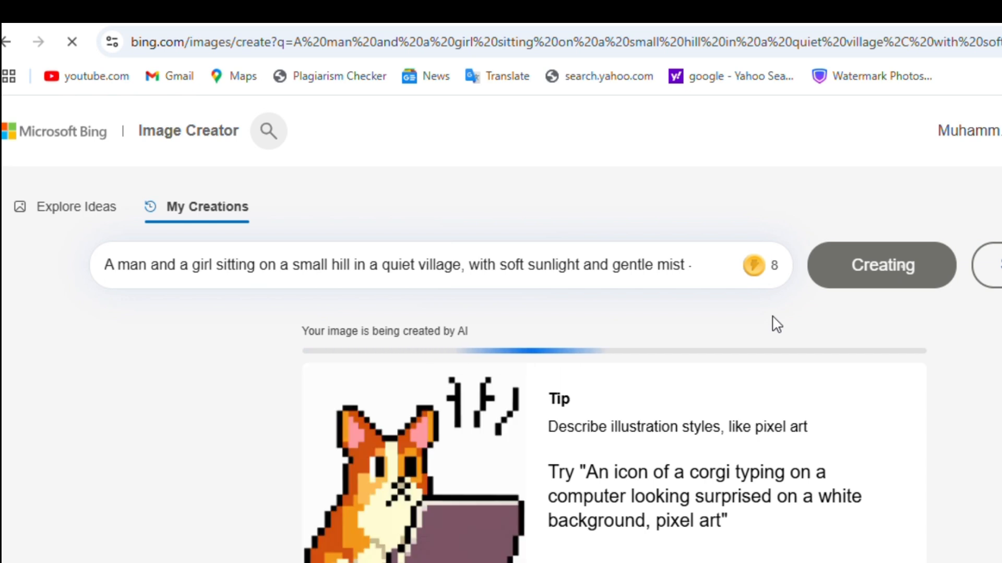
# - View the first generated village image, with sunrays over the seated pair, in the enlarged view and return to the results
pyautogui.scroll(-1, 673, 347)
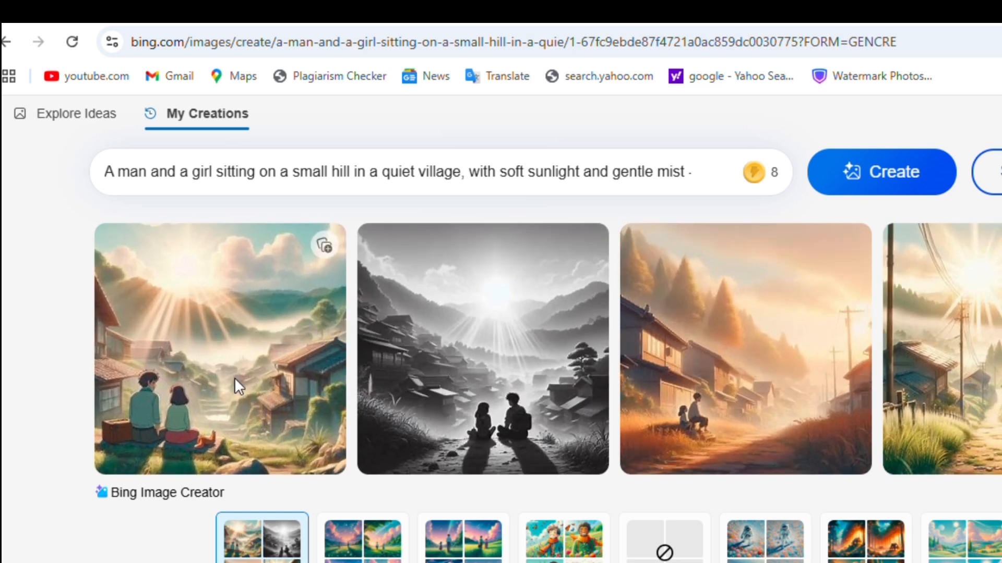
pyautogui.click(234, 377)
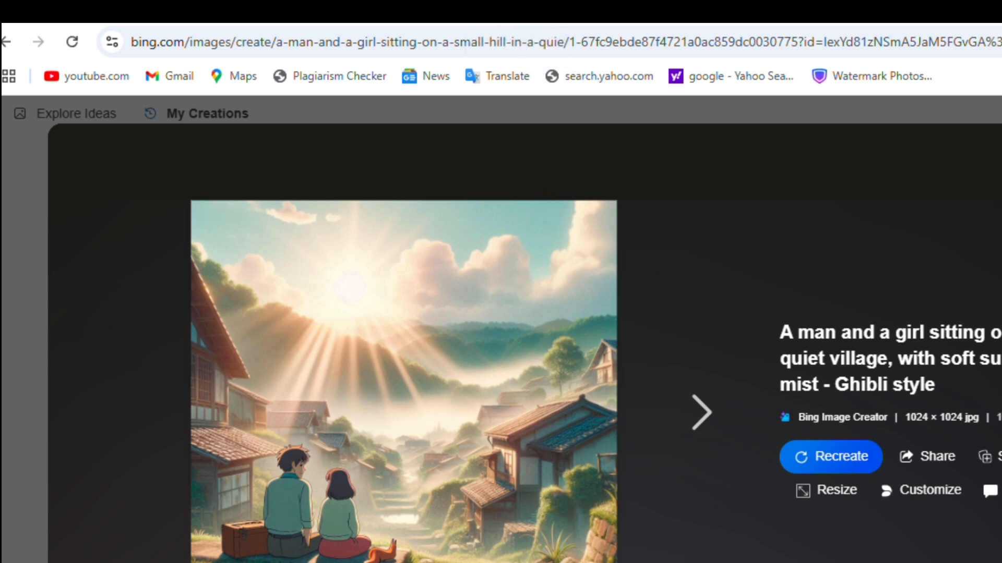
pyautogui.press('Escape')
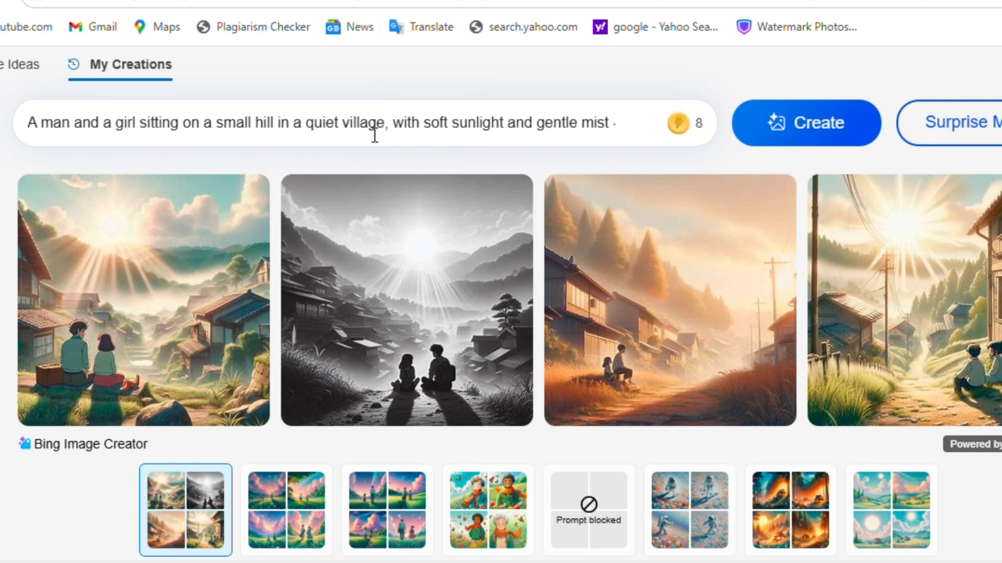
# - Replace the prompt with "A man and a girl sitting on a small hill in a quiet village, with soft sunlight, gentle mist, and a clear blue sky"
pyautogui.tripleClick(448, 182)
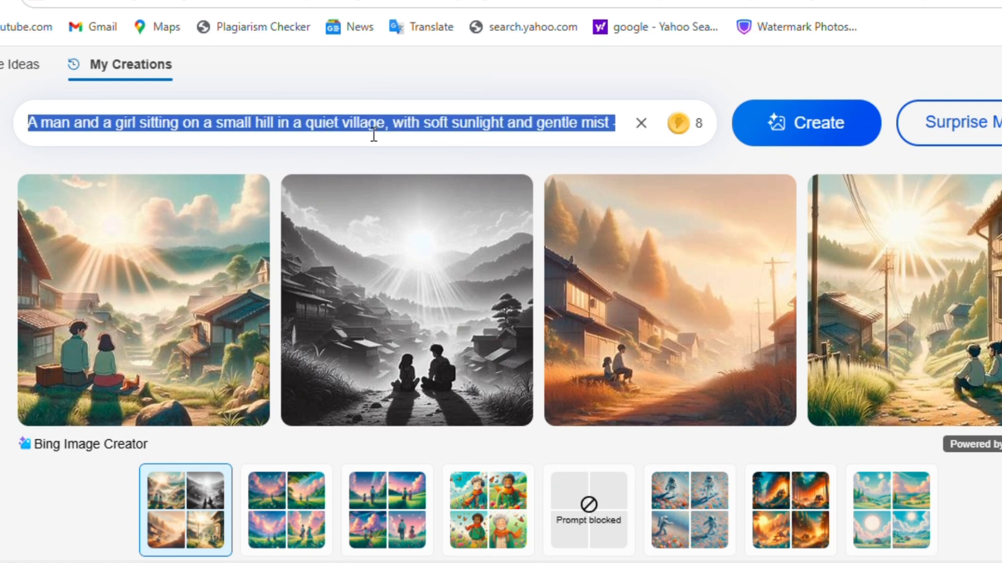
pyautogui.press('BackSpace')
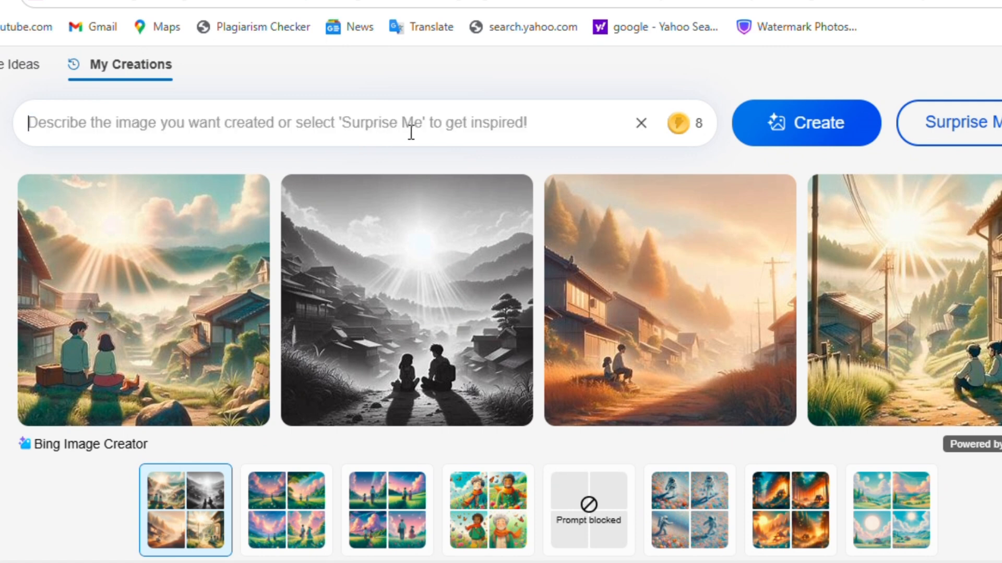
pyautogui.write('A')
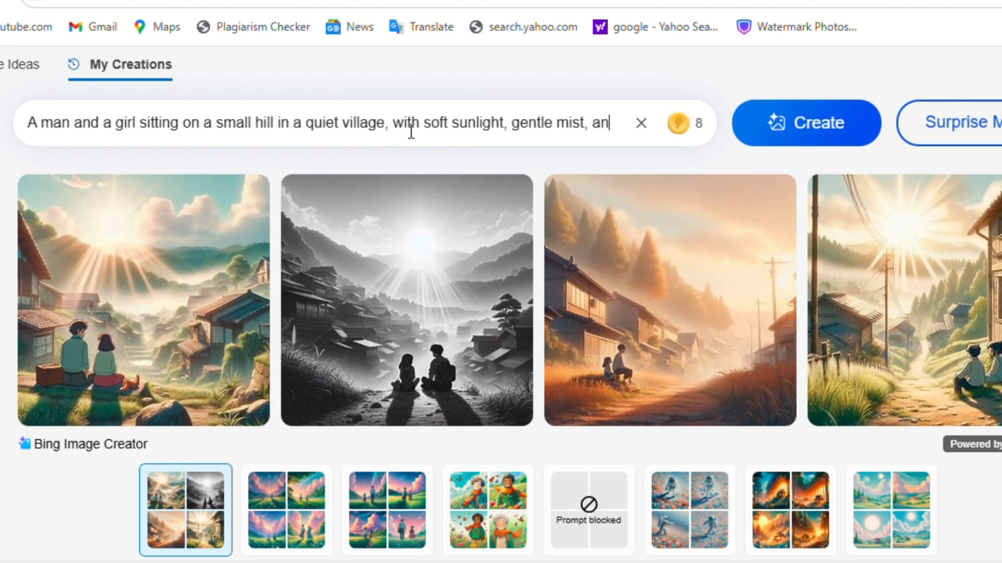
pyautogui.write('d a clear blur')
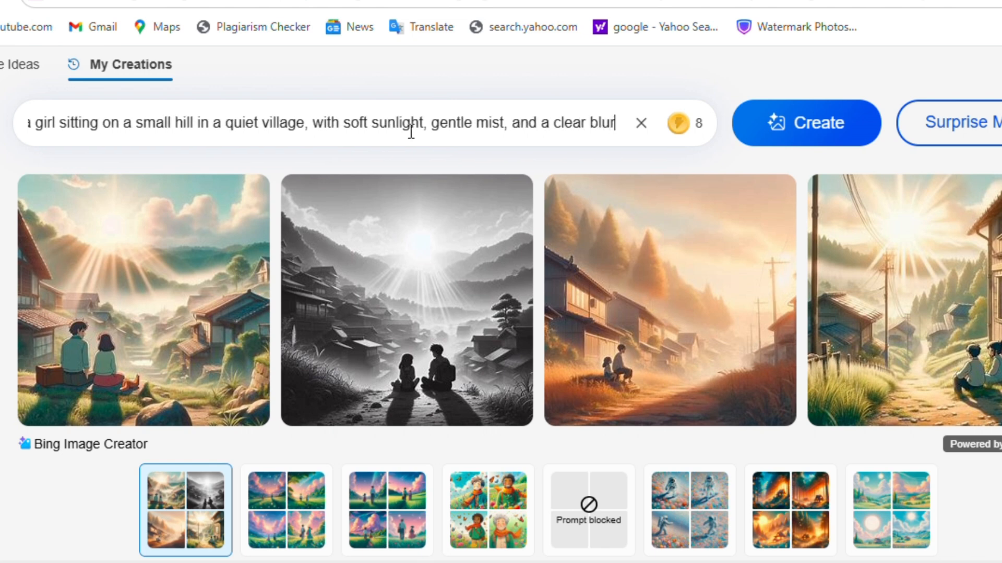
pyautogui.press('BackSpace')
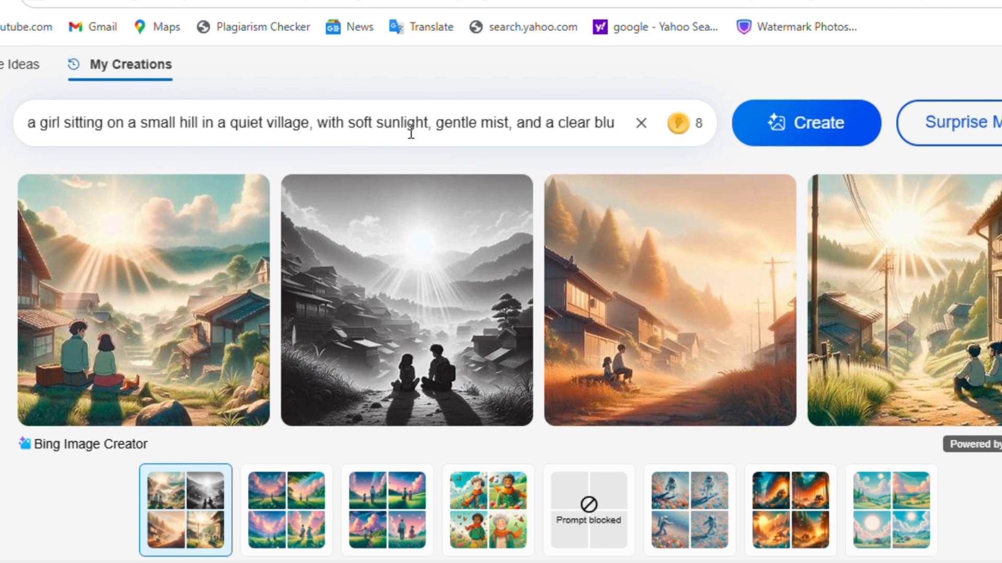
pyautogui.write('e sky, sur')
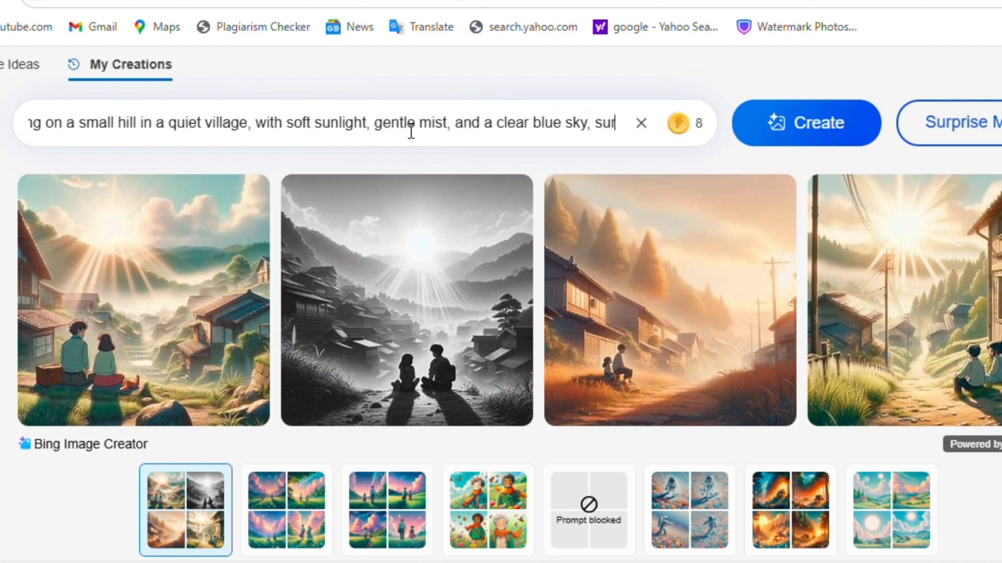
# - Extend the prompt with "surronded by blooming flowers - Ghilble style" and generate the new set of images
pyautogui.write('ronded by')
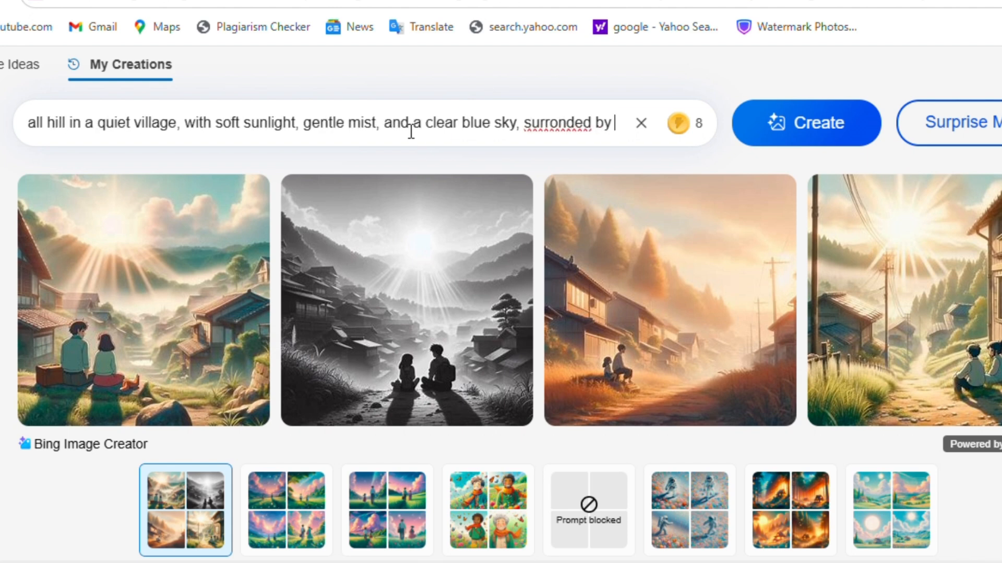
pyautogui.write(' blo')
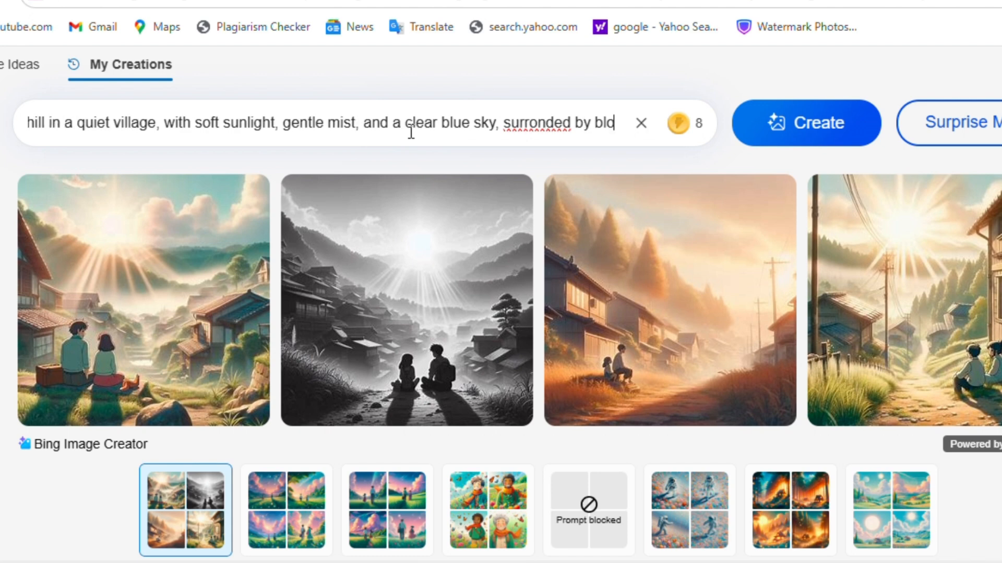
pyautogui.write('doming')
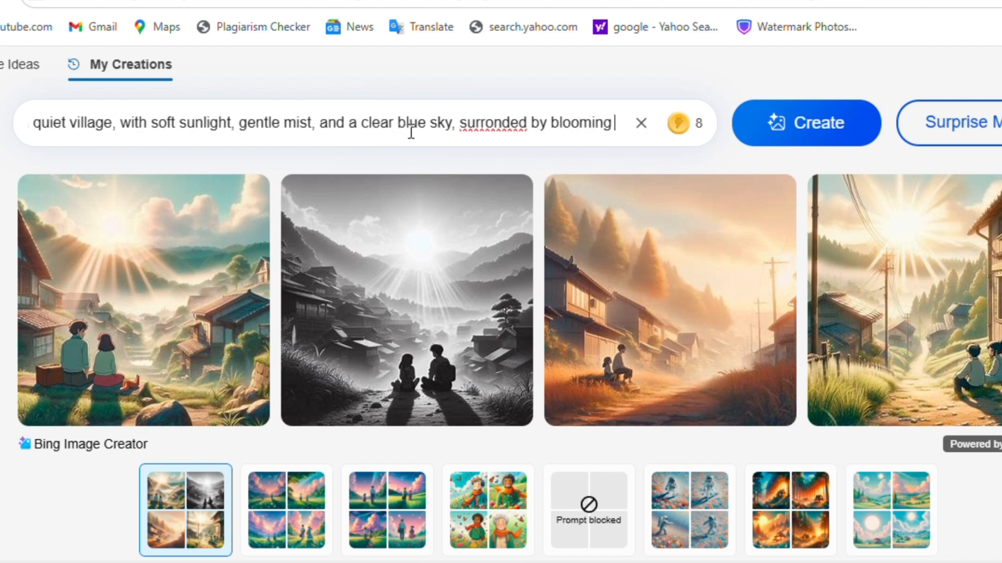
pyautogui.write(' flowers')
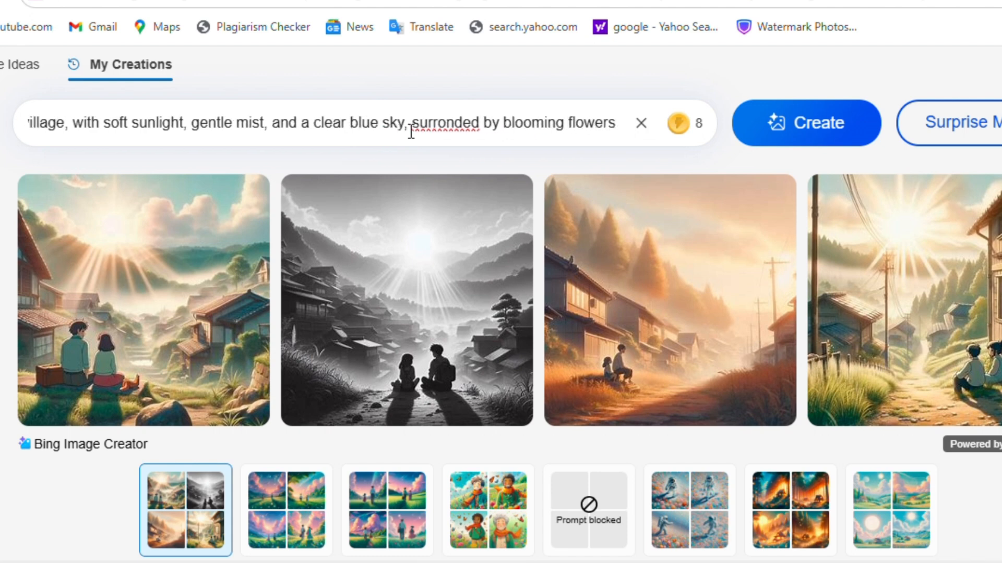
pyautogui.write(' -')
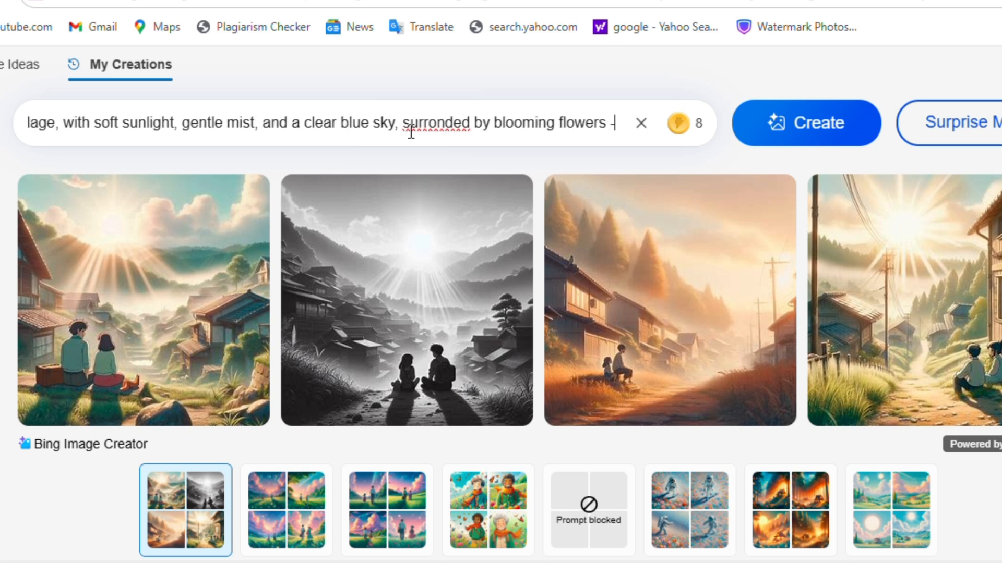
pyautogui.write(' Ghil')
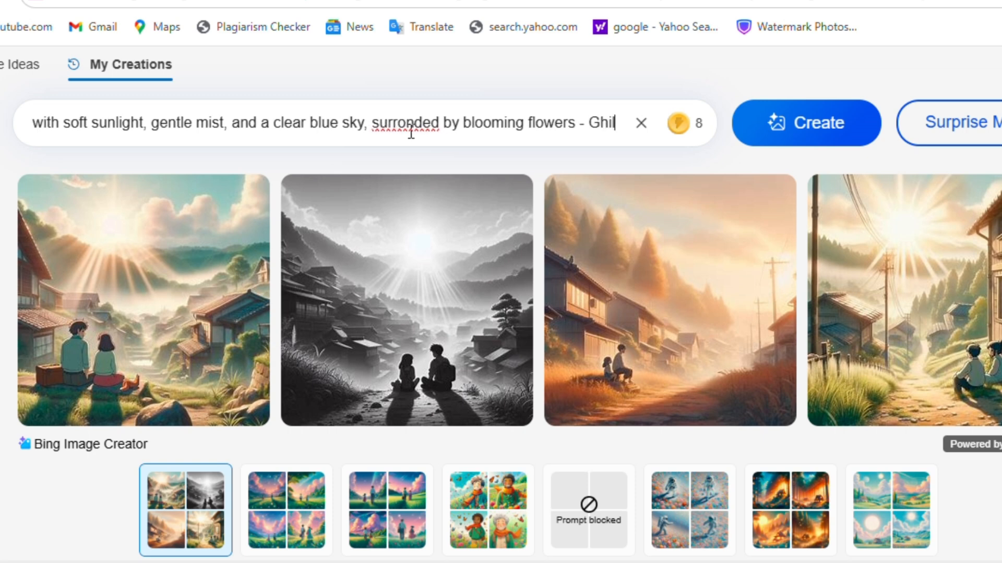
pyautogui.write('ble styel')
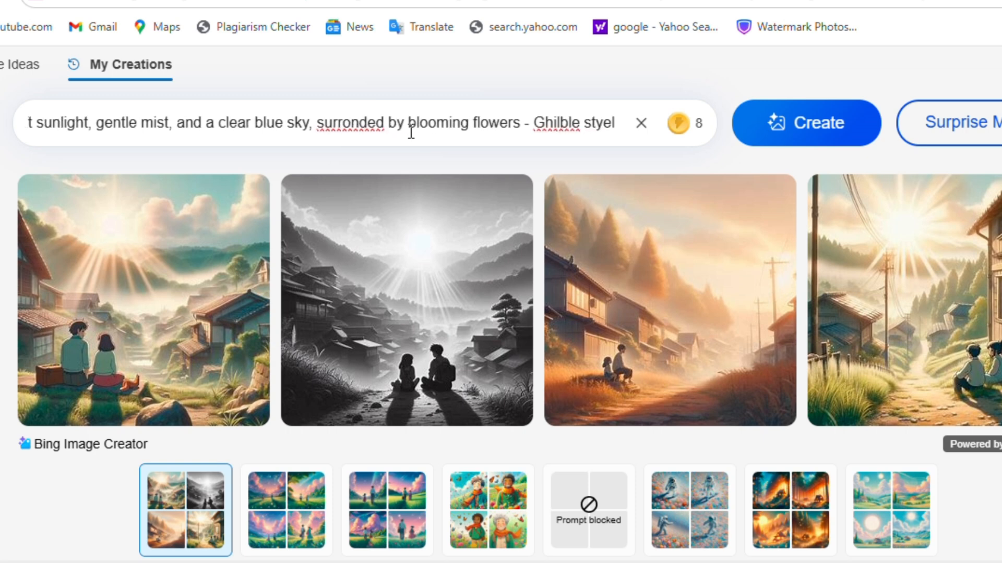
pyautogui.press('BackSpace')
pyautogui.press('BackSpace')
pyautogui.write('e')
pyautogui.press('BackSpace')
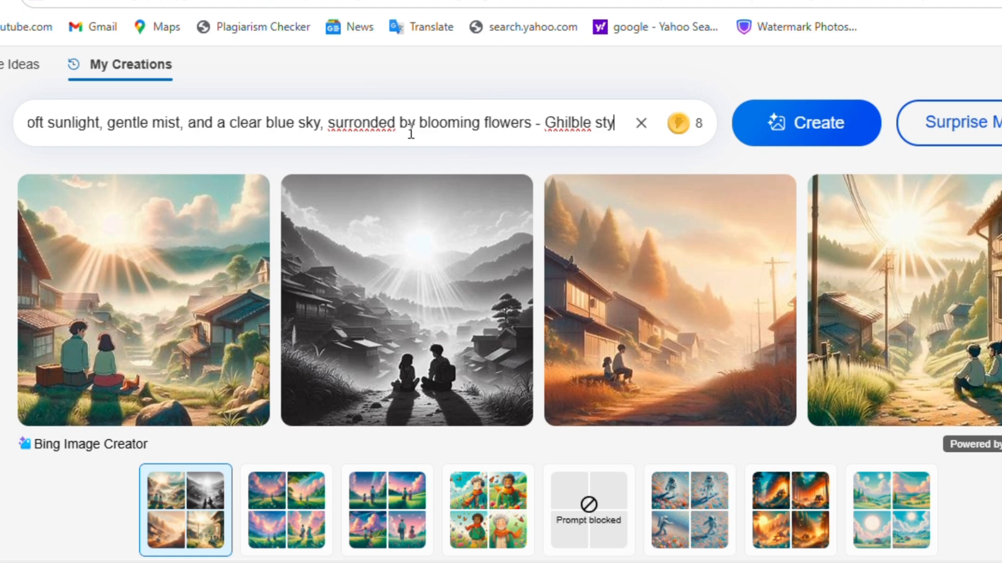
pyautogui.write('le')
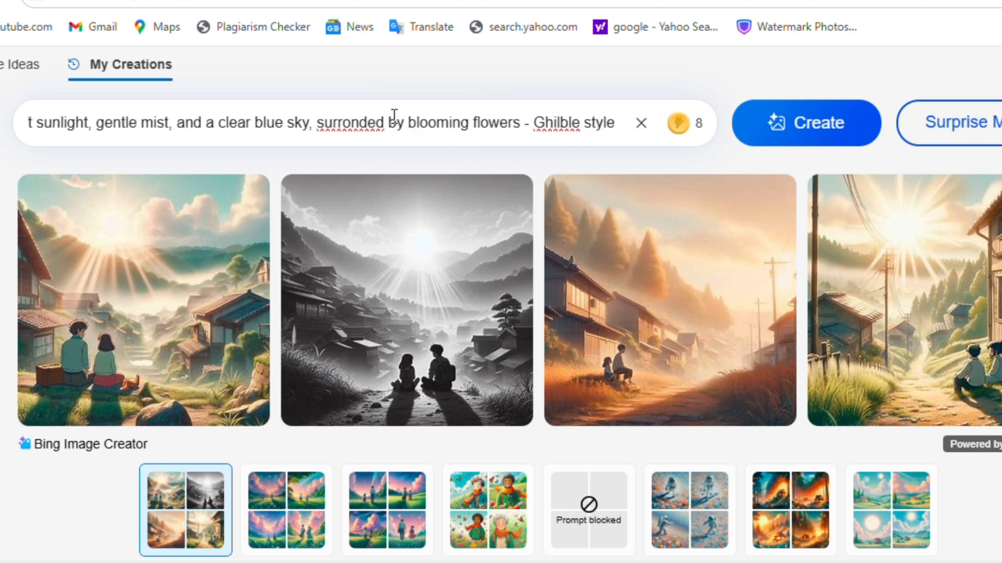
pyautogui.click(770, 140)
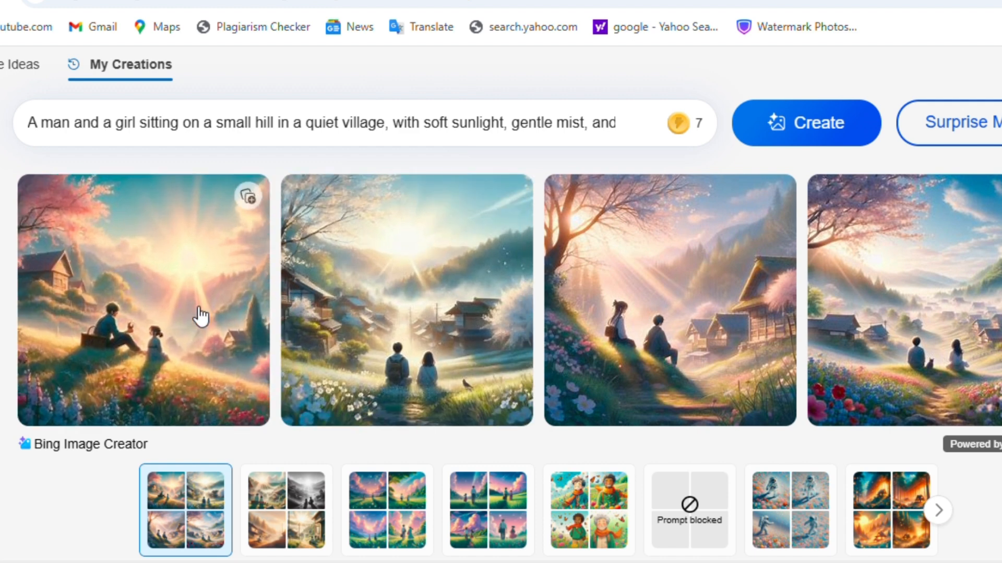
# - View the first new image, with the pink tree and flowery hillside, in the enlarged view and close it
pyautogui.click(157, 319)
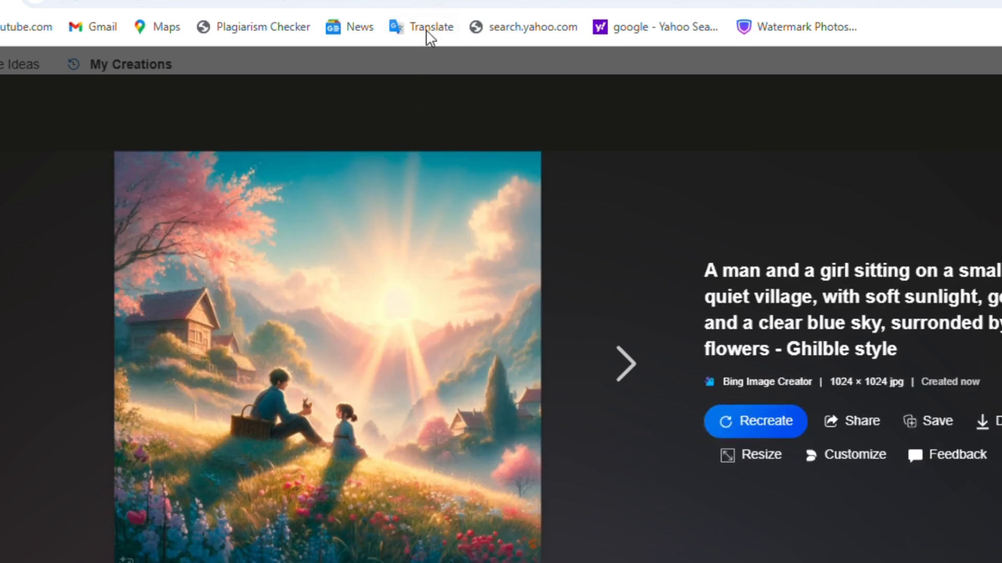
pyautogui.click(991, 150)
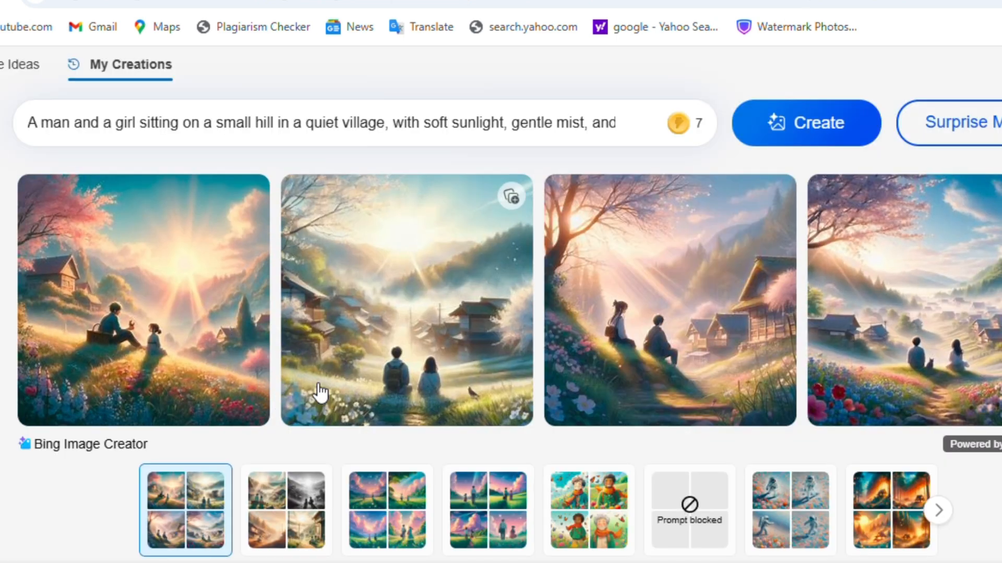
# - Download the second new image, with the pair facing the misty village, and close the photo viewer after checking the file
pyautogui.click(377, 346)
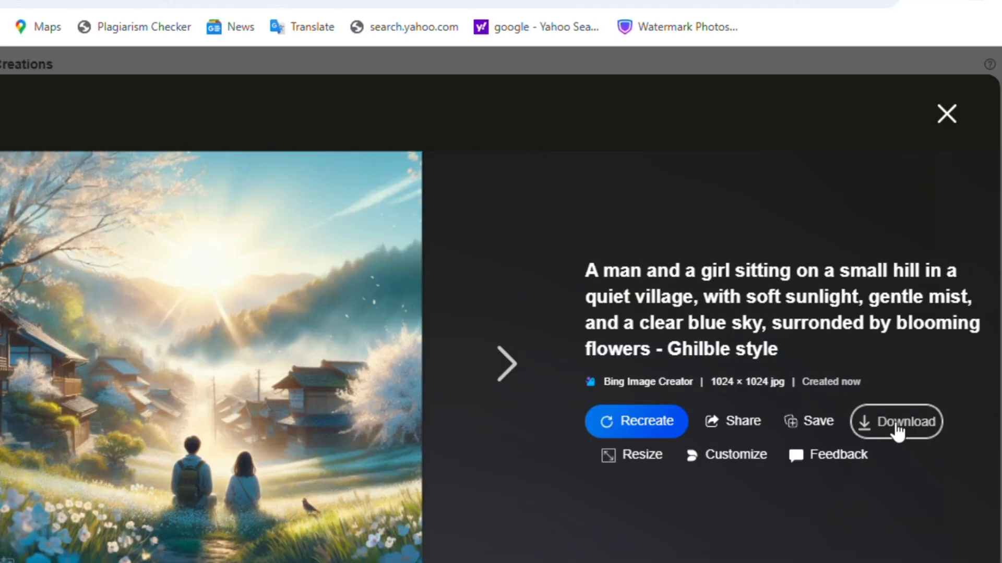
pyautogui.click(890, 432)
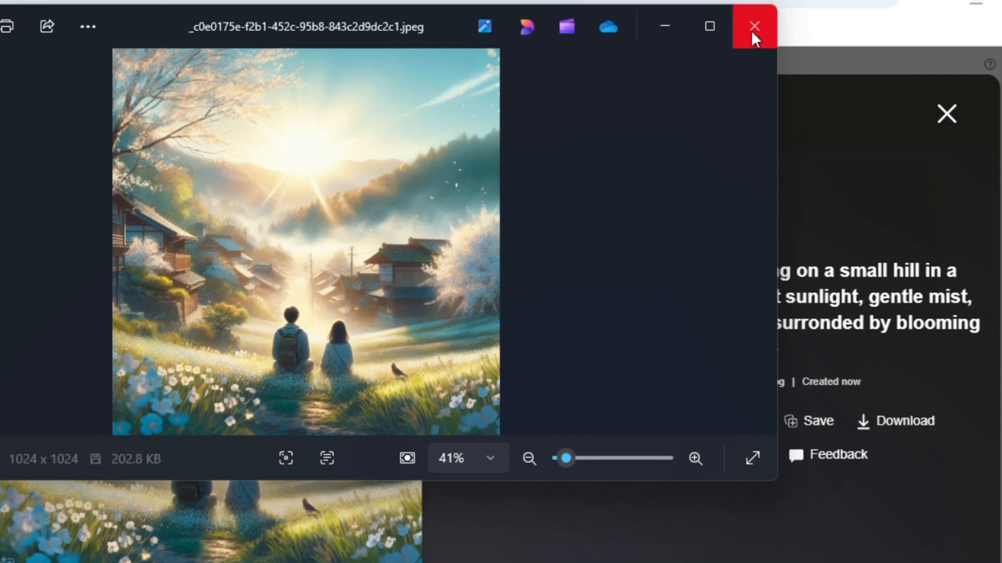
pyautogui.click(753, 35)
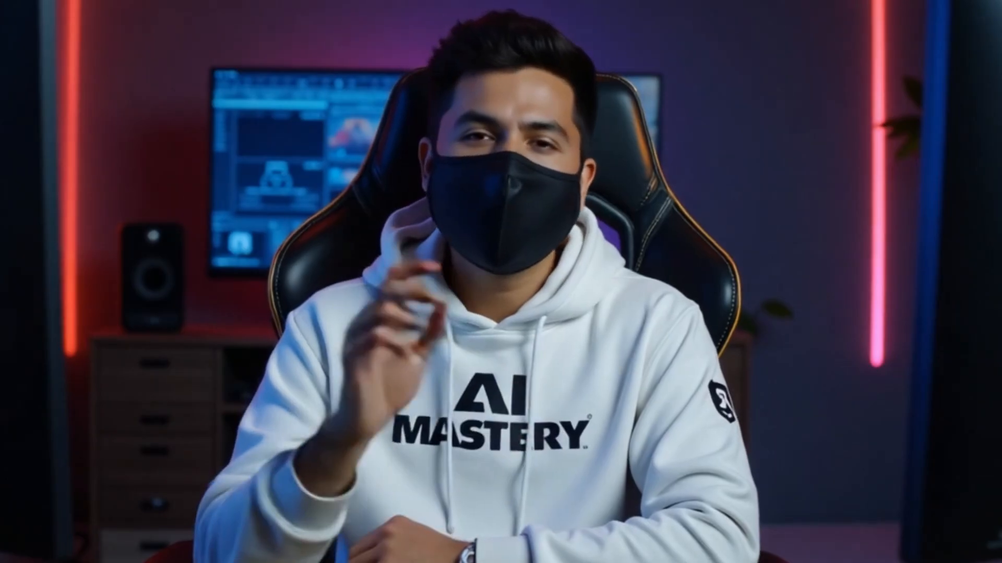